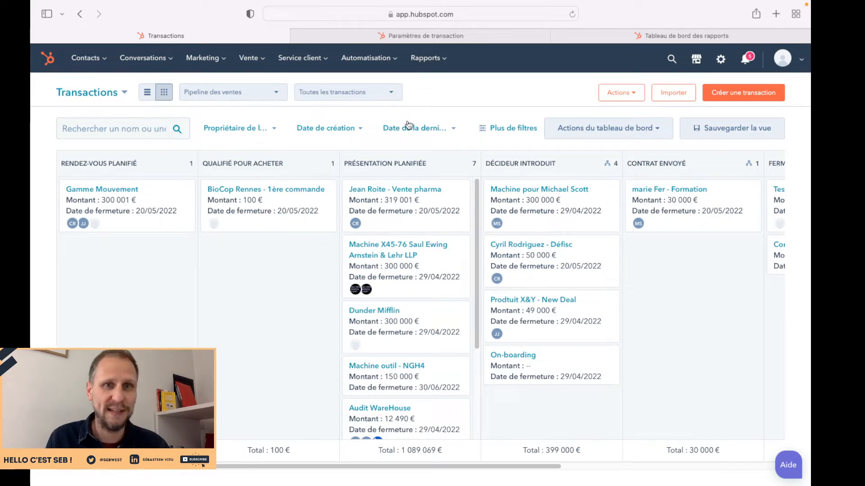
- Look at the available sales sections and the board actions for the transactions pipeline
left_click(253, 58)
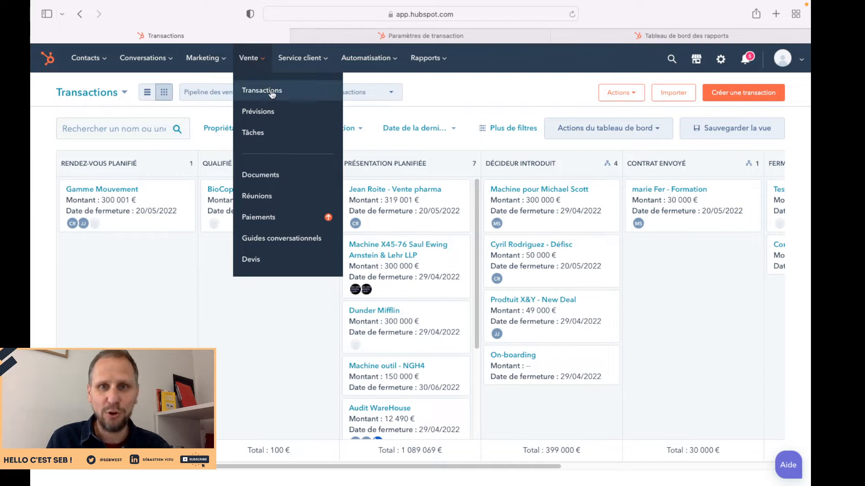
left_click(443, 93)
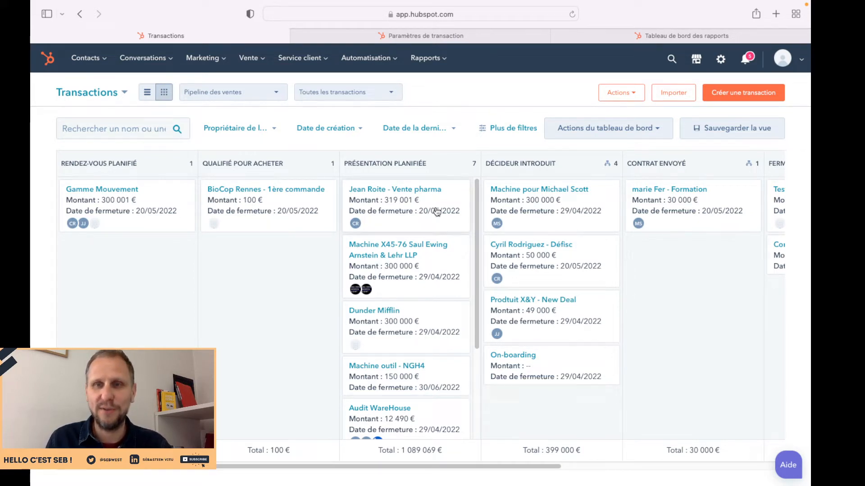
left_click(613, 137)
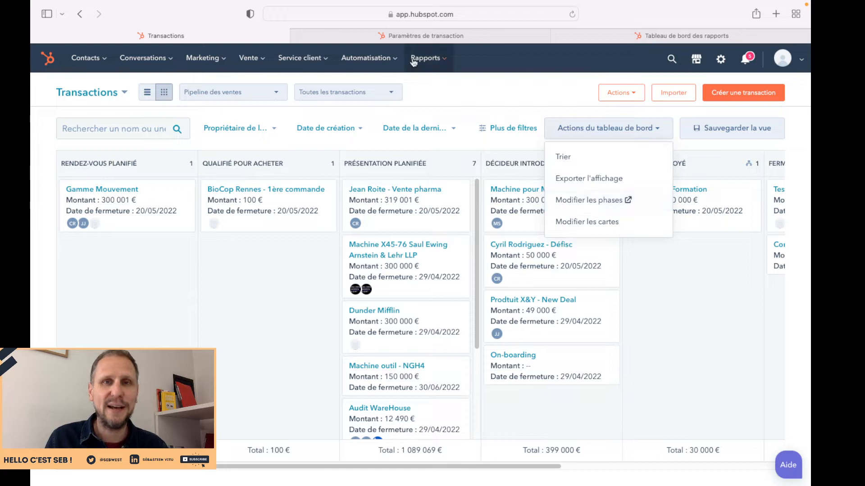
- Examine the stages, transaction probabilities and required stage properties of Pipeline des ventes in the transaction settings
left_click(412, 35)
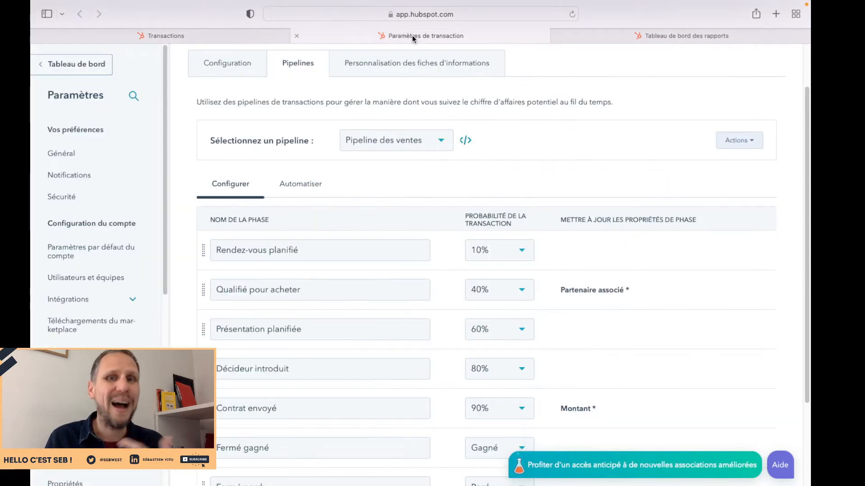
scroll(613, 140, "up", 2)
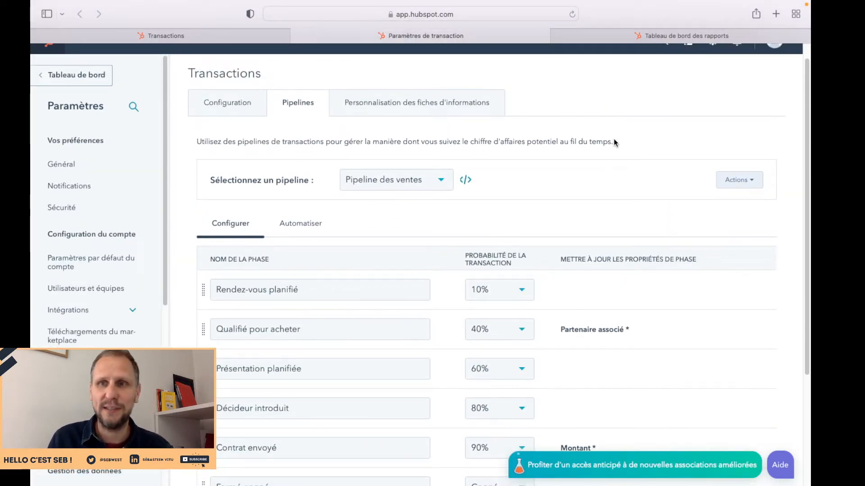
scroll(613, 141, "up", 1)
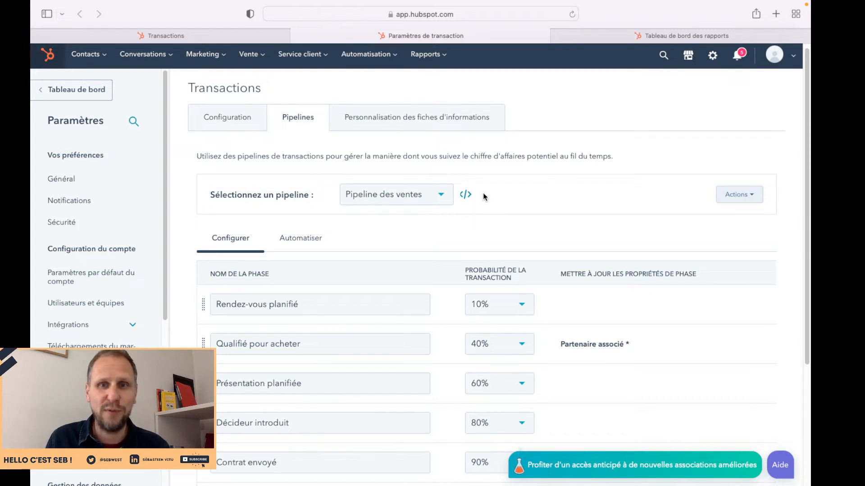
scroll(483, 193, "down", 2)
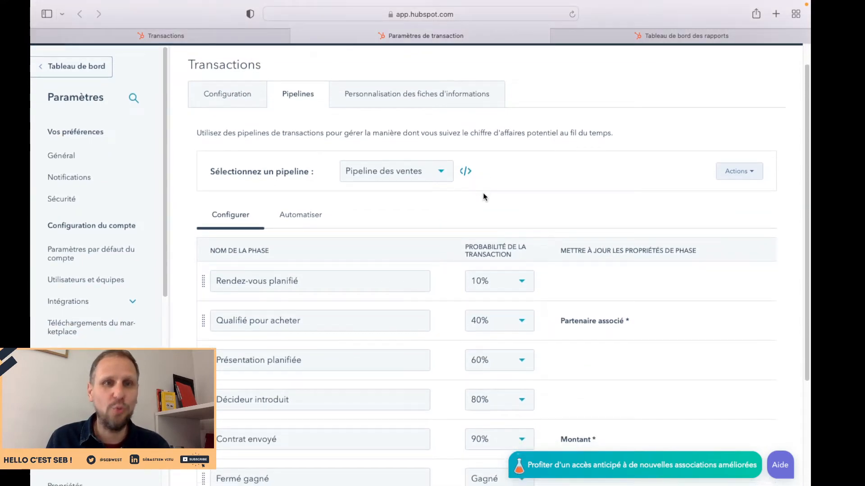
scroll(484, 194, "down", 1)
mouse_move(326, 270)
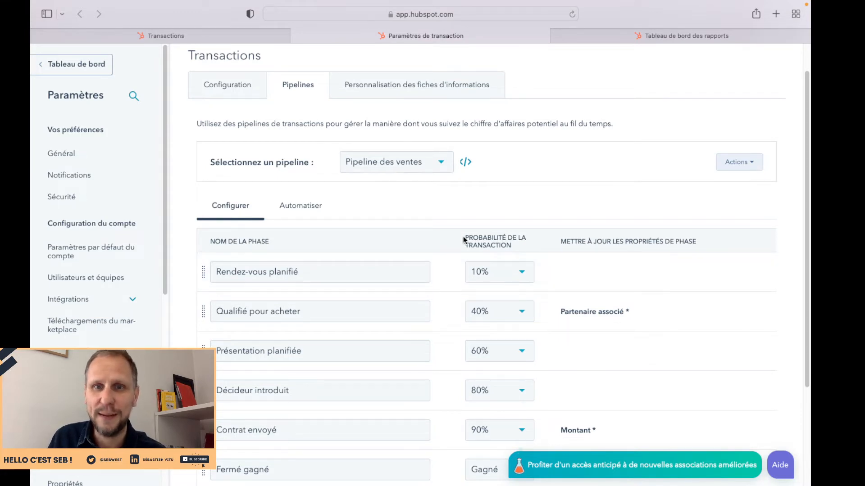
left_click_drag(463, 236, 534, 247)
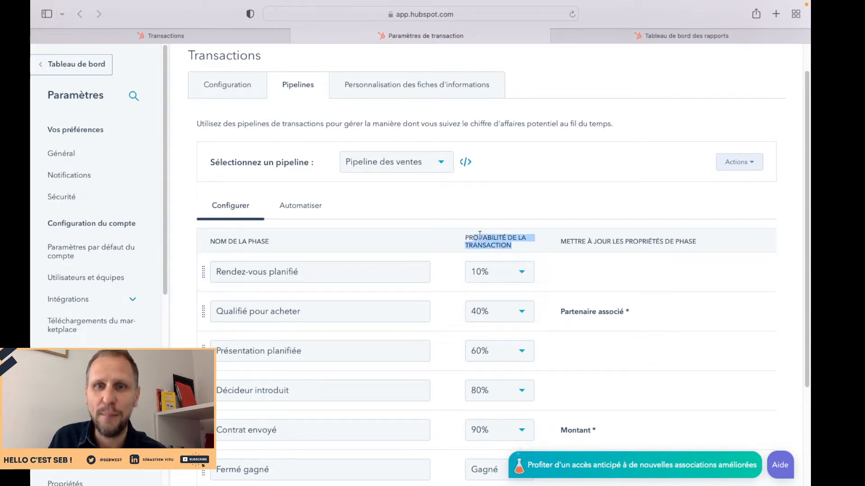
left_click(473, 209)
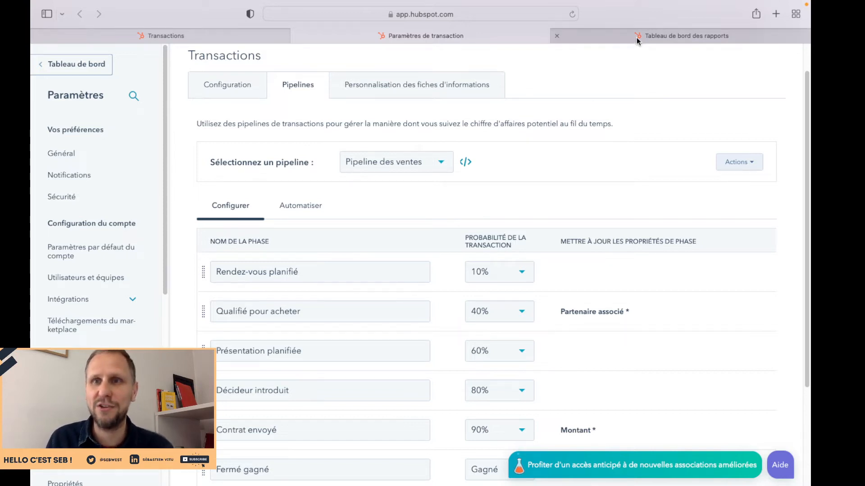
- Return to the transactions board to dismiss its board actions, and bring up the weighted revenue by stage chart on the reports dashboard
left_click(218, 35)
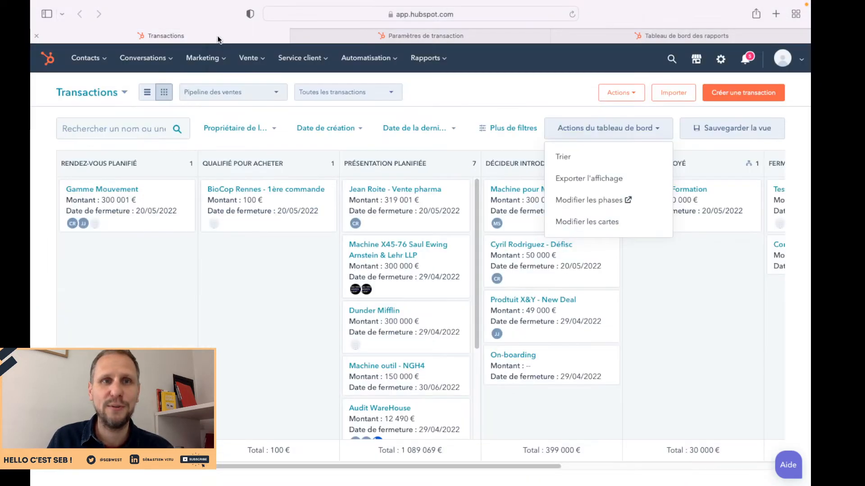
left_click(260, 301)
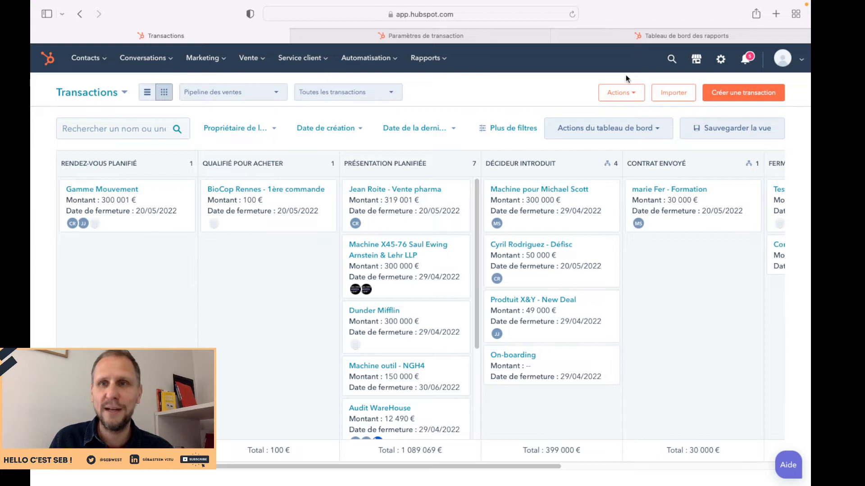
left_click(651, 35)
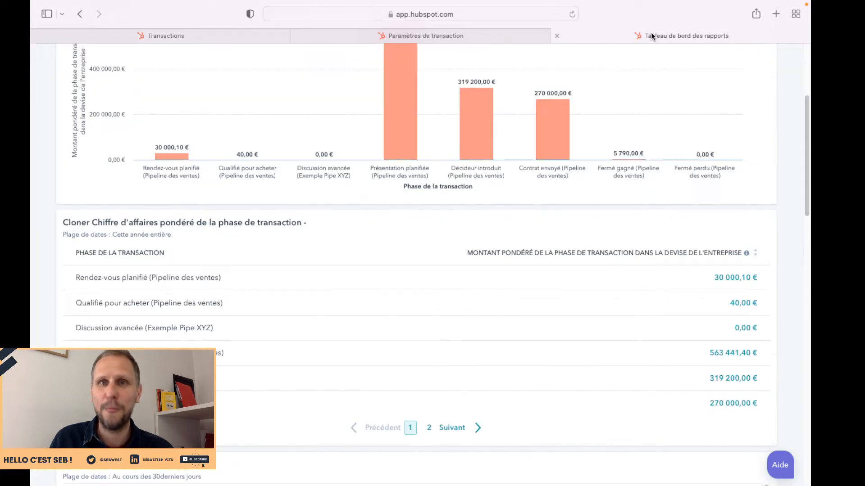
scroll(507, 167, "up", 1)
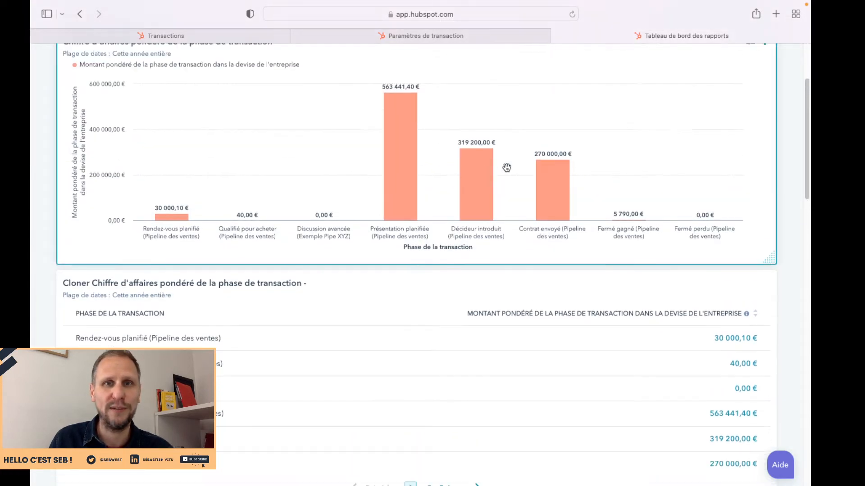
scroll(507, 168, "up", 2)
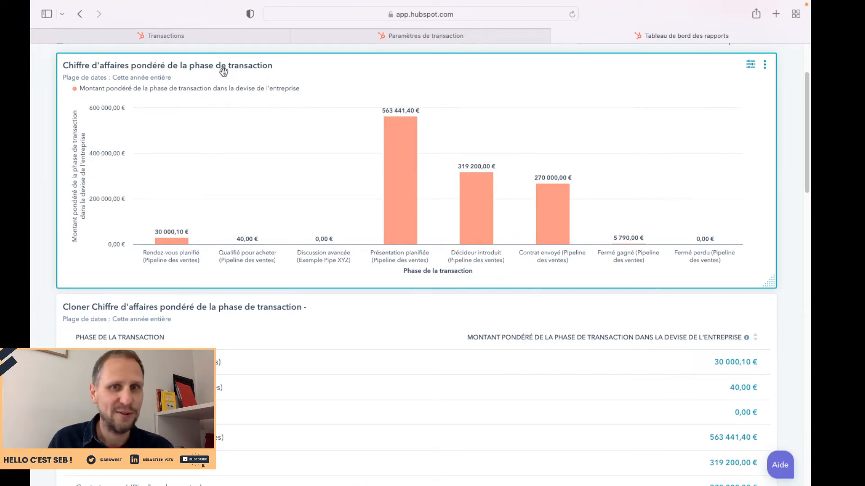
- Inspect the transaction amount behind the Rendez-vous planifié bar in the report details, and close the details
mouse_move(175, 241)
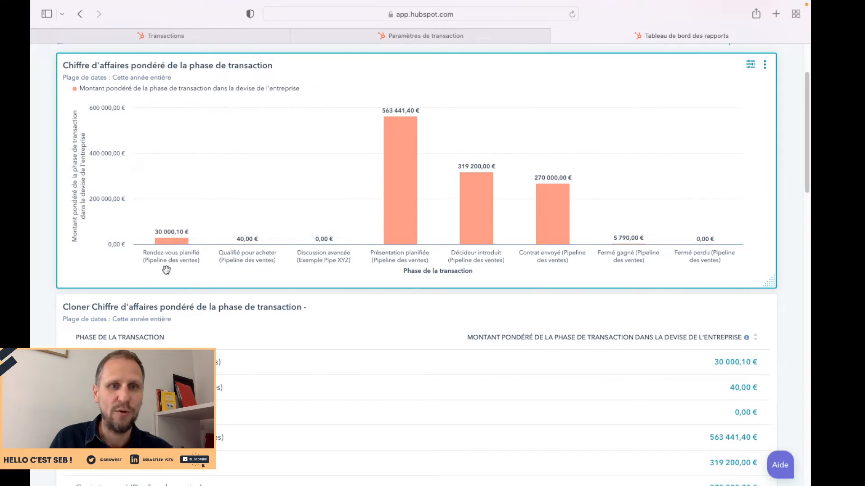
mouse_move(167, 267)
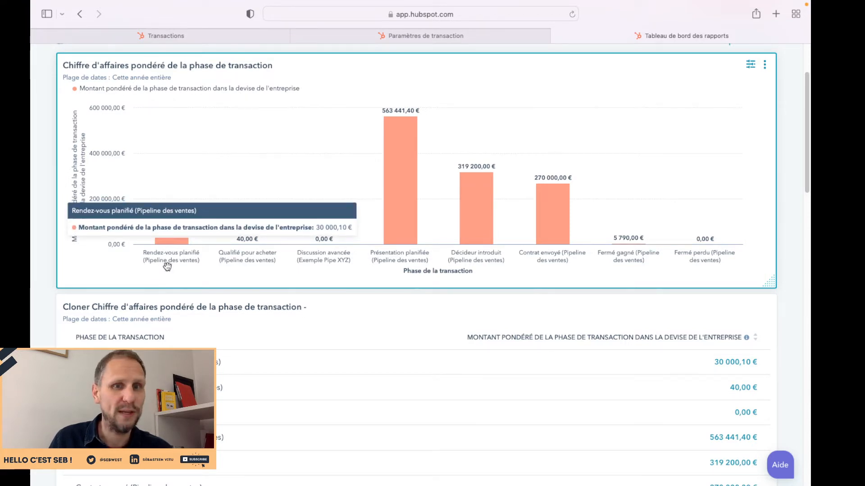
left_click(176, 242)
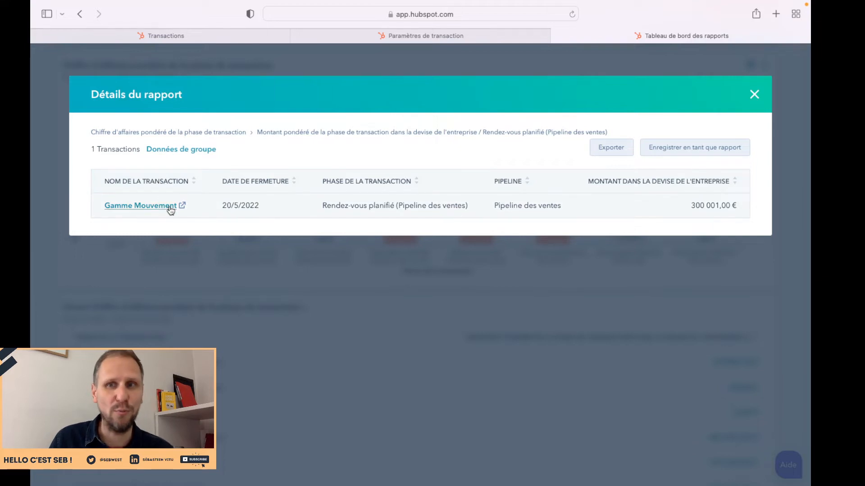
left_click_drag(692, 205, 718, 206)
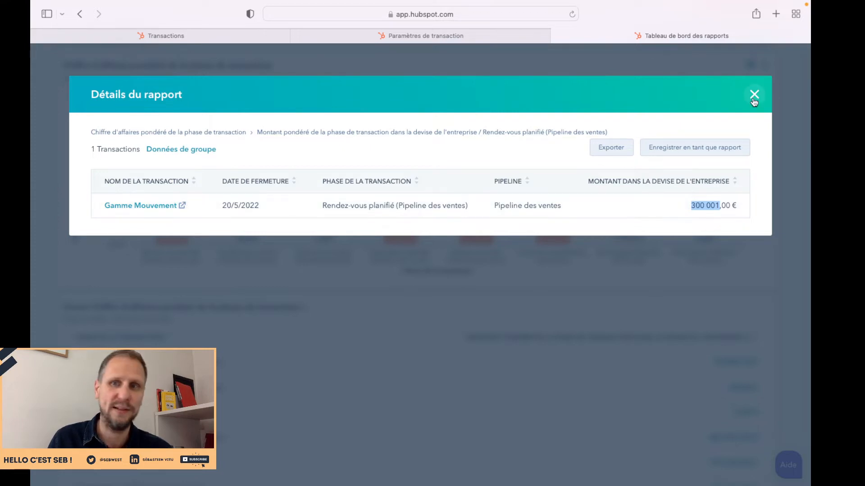
left_click(754, 97)
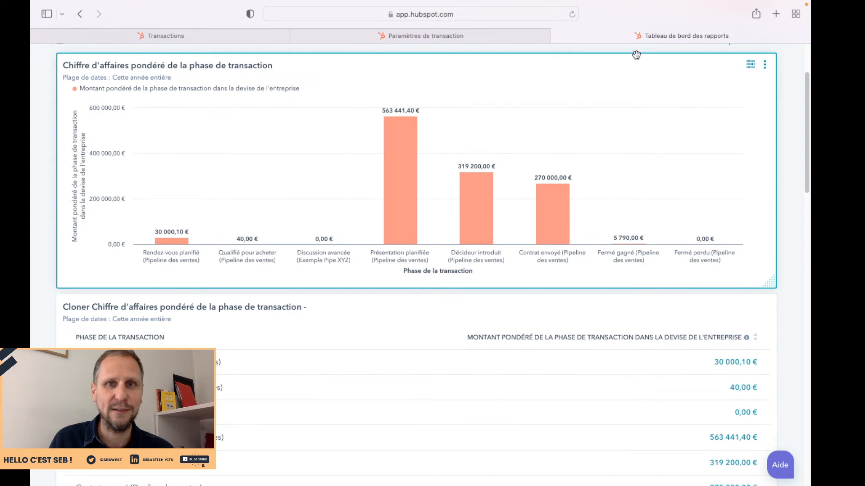
- Check the transactions board against the weighted revenue chart and the per-stage table on the sales dashboard
left_click(225, 36)
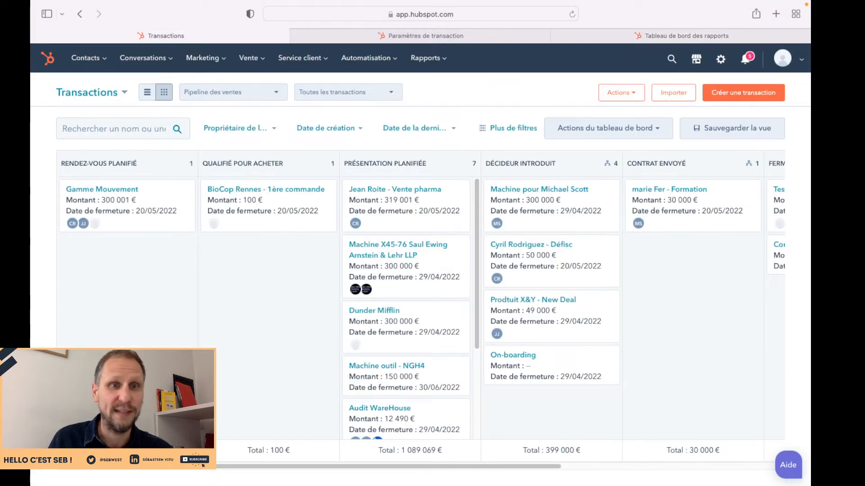
left_click(656, 36)
scroll(383, 196, "up", 3)
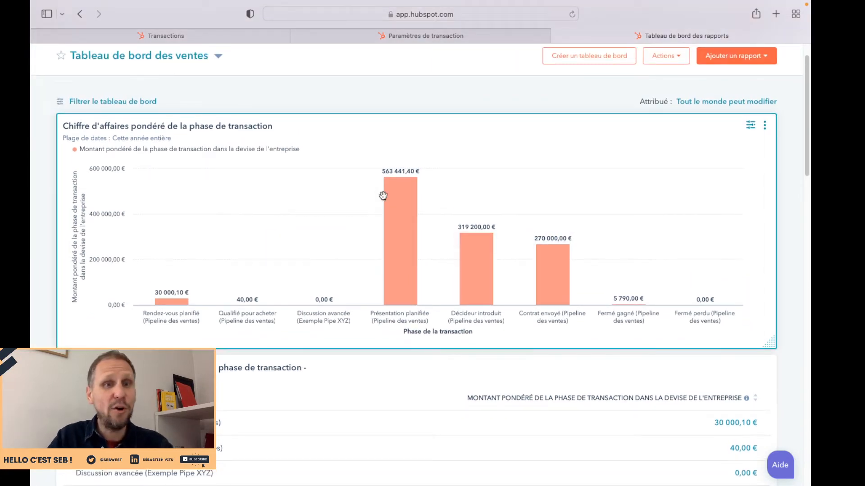
scroll(383, 196, "down", 2)
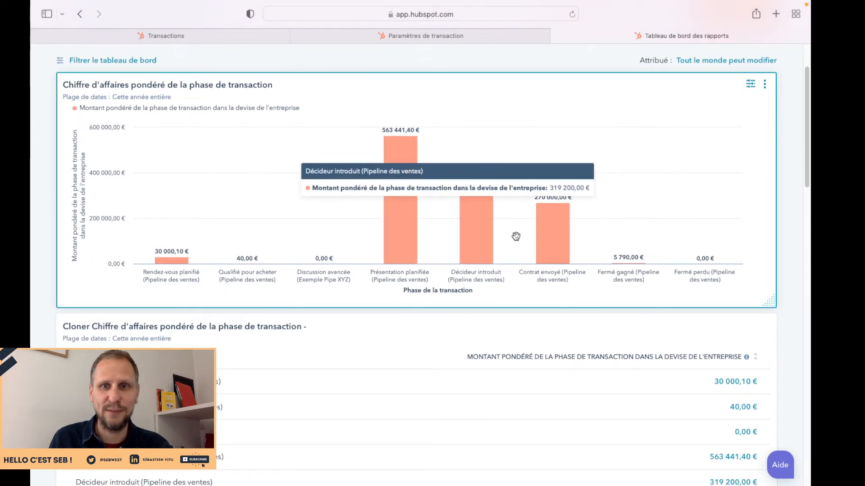
scroll(596, 236, "down", 3)
scroll(596, 236, "down", 4)
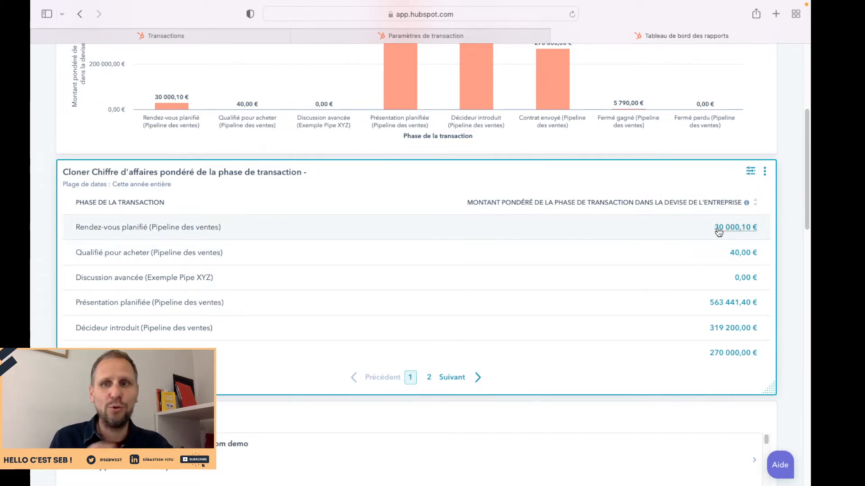
scroll(549, 213, "up", 2)
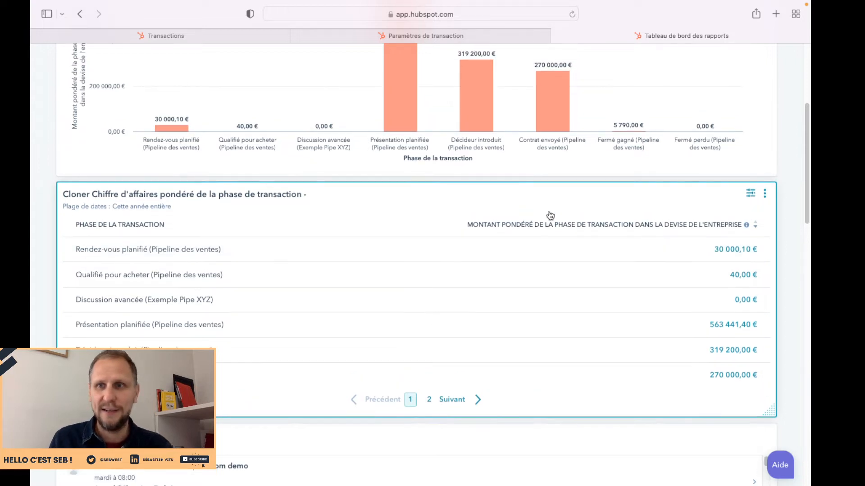
scroll(549, 211, "up", 4)
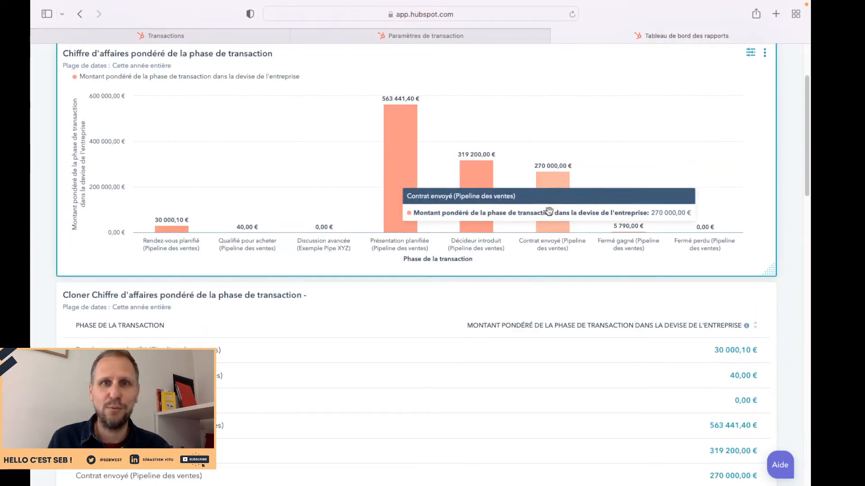
- Review the saved views available on the transactions board and its stage columns through Fermé gagné
left_click(230, 36)
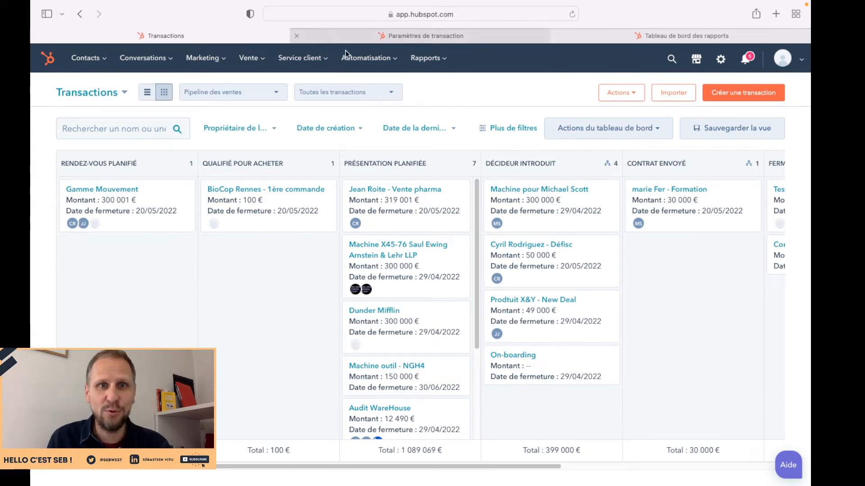
left_click(377, 99)
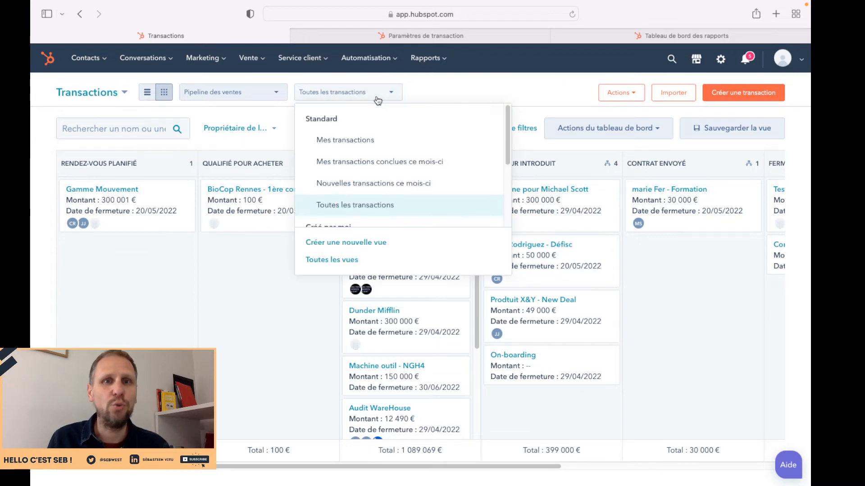
left_click(430, 94)
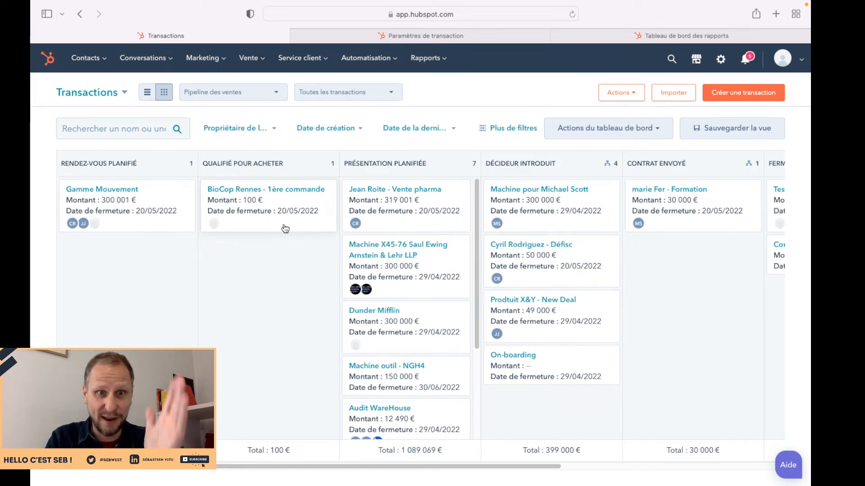
scroll(497, 249, "right", 4)
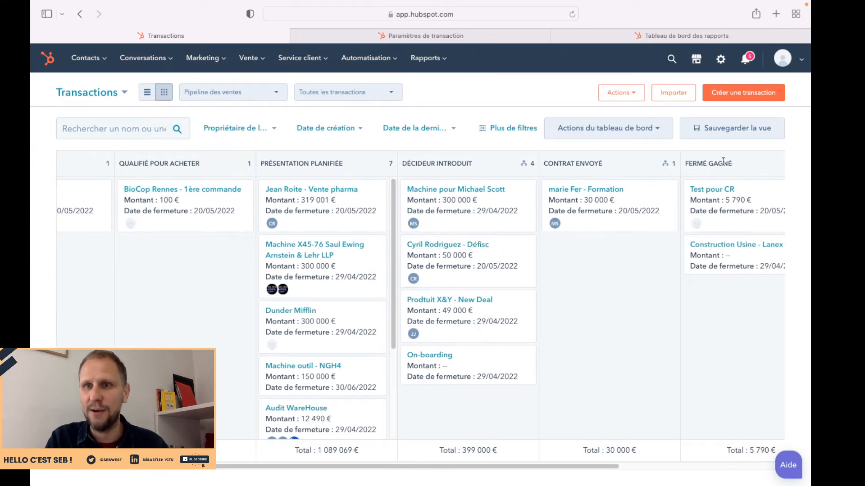
scroll(561, 311, "left", 4)
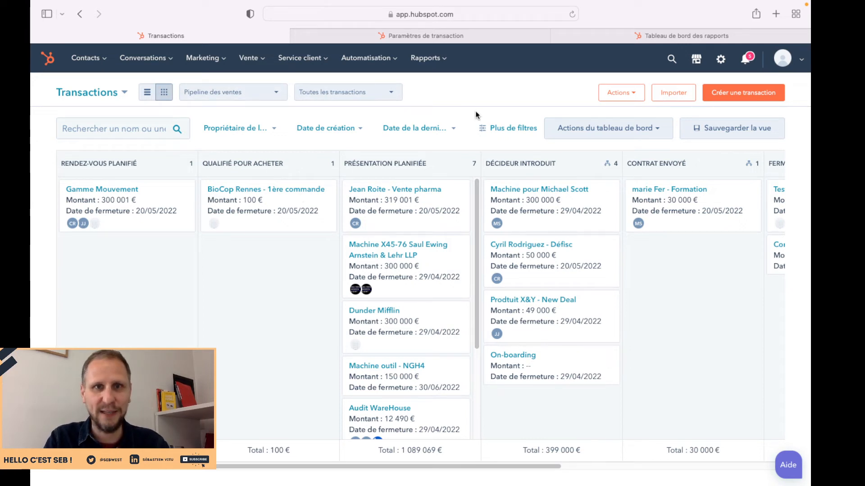
- Look at which pipelines can be displayed on the transactions board, keeping Pipeline des ventes selected
left_click(268, 93)
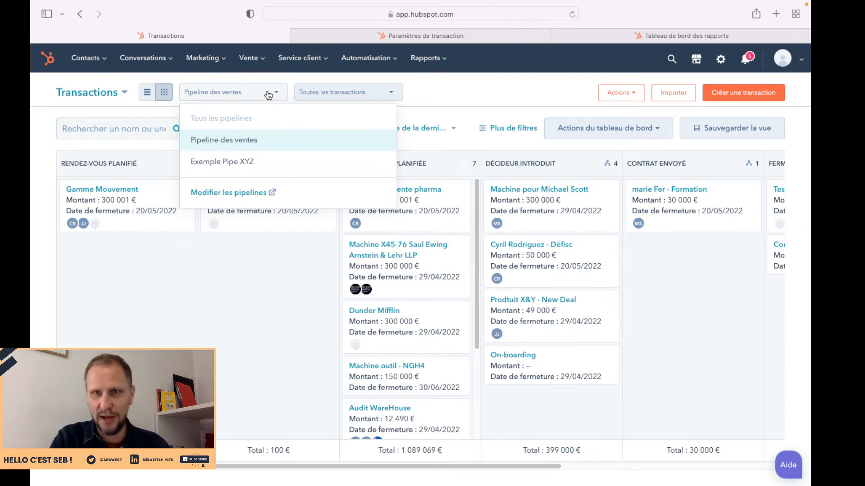
left_click(263, 276)
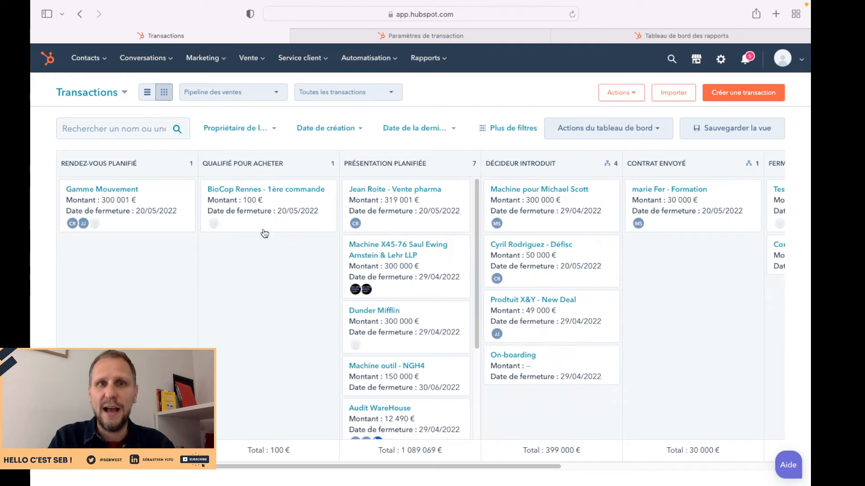
left_click(276, 93)
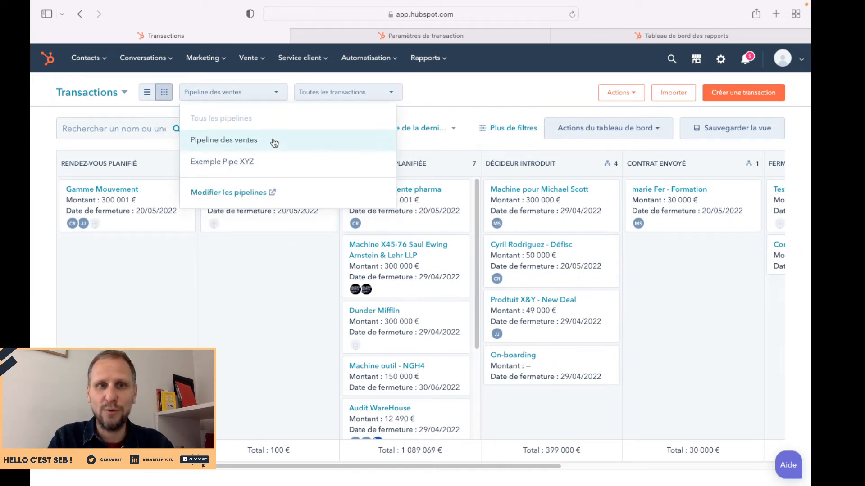
left_click(447, 86)
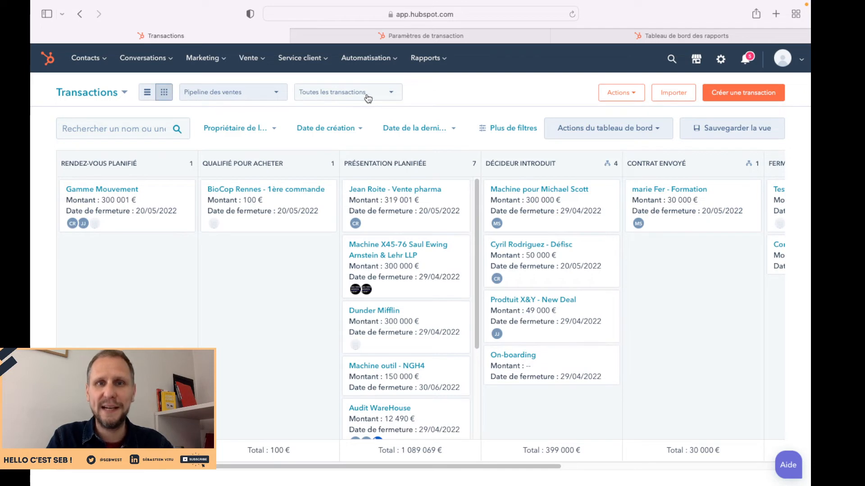
- Browse the saved views of the transactions board and apply the Deal à plus de 200 000 euros view
left_click(382, 98)
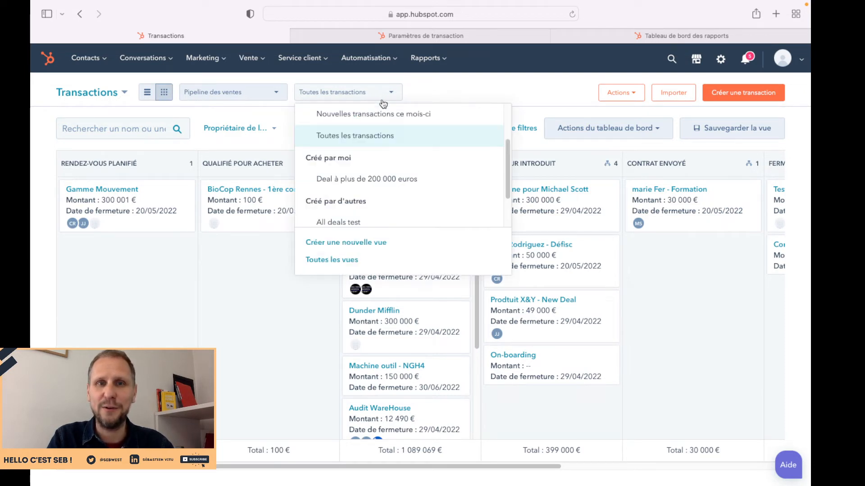
scroll(387, 138, "up", 3)
scroll(387, 138, "up", 1)
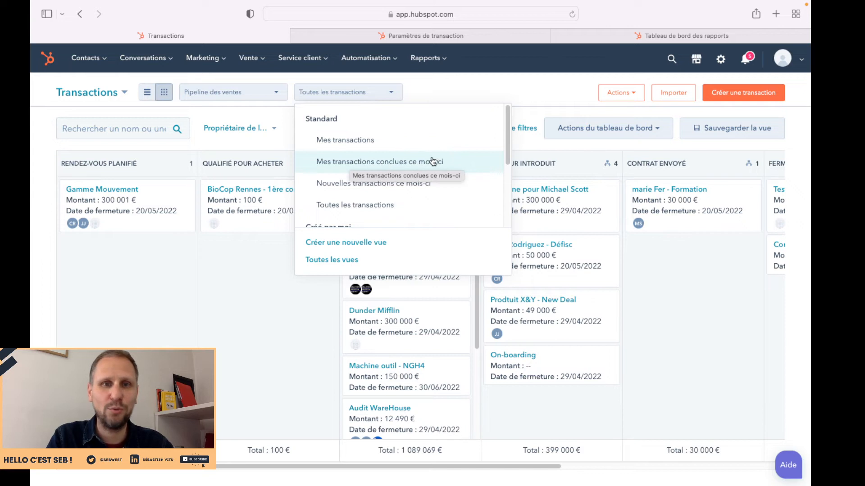
scroll(367, 169, "down", 3)
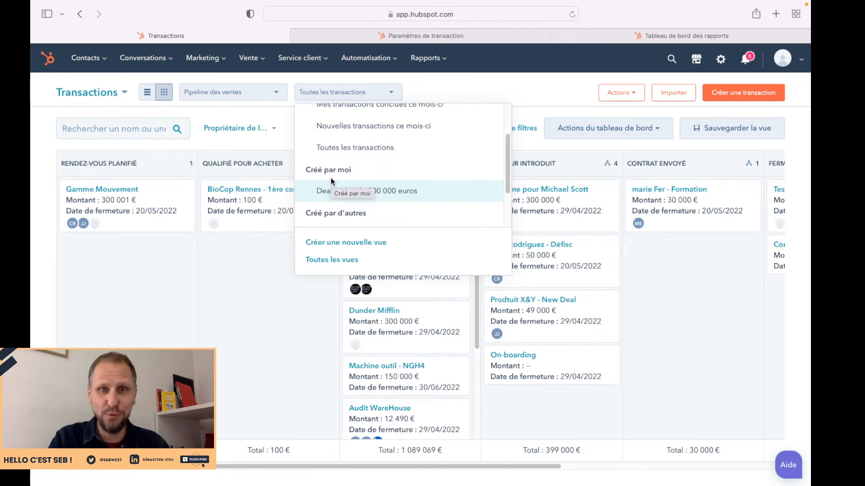
left_click(378, 194)
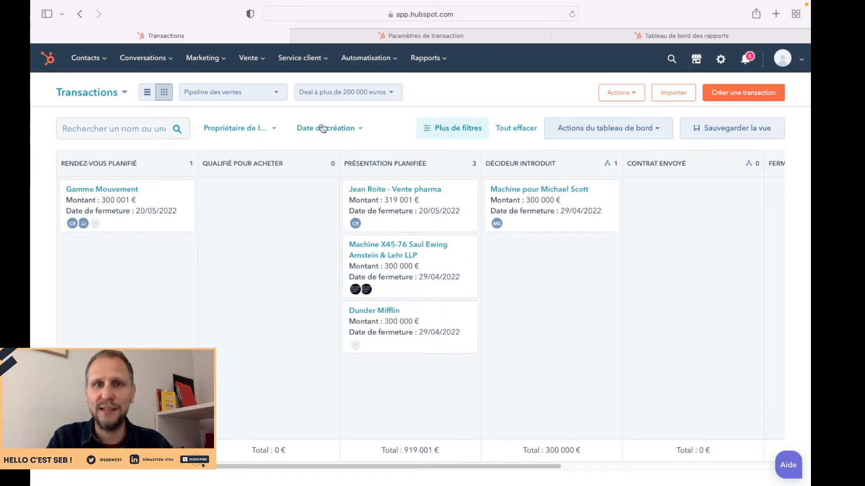
- Look through the owners available for filtering the board by transaction owner, leaving the filter unset
left_click(274, 134)
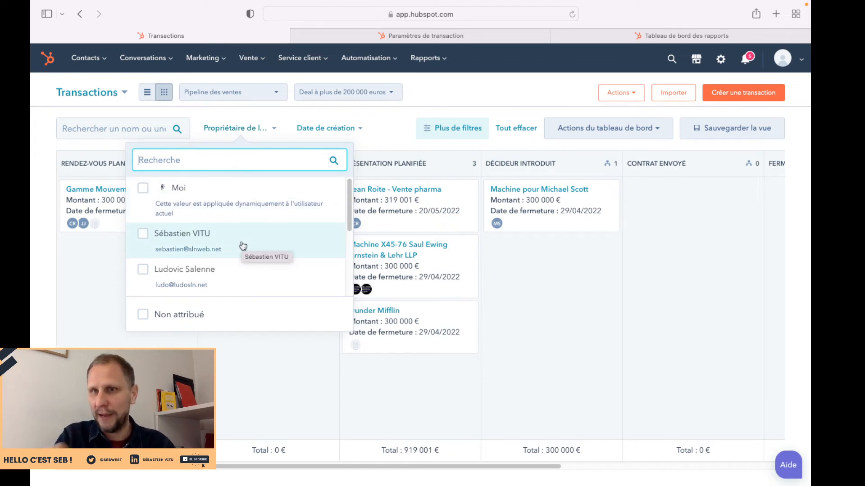
scroll(243, 245, "down", 5)
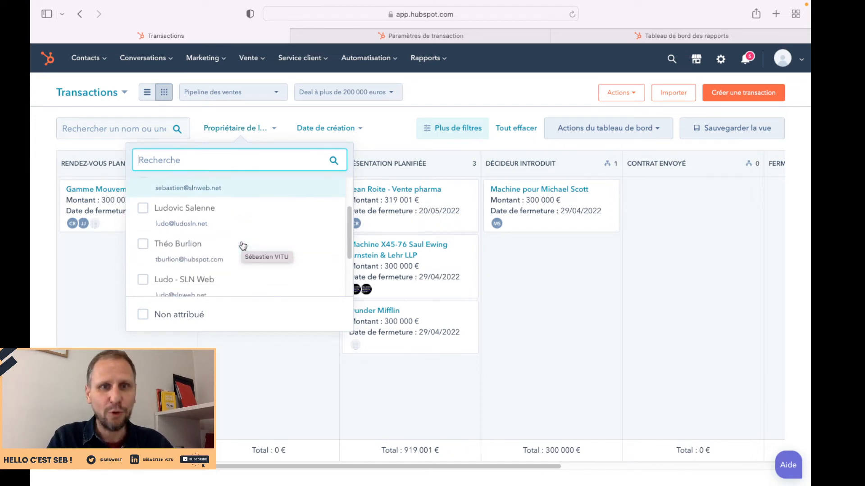
scroll(243, 245, "up", 5)
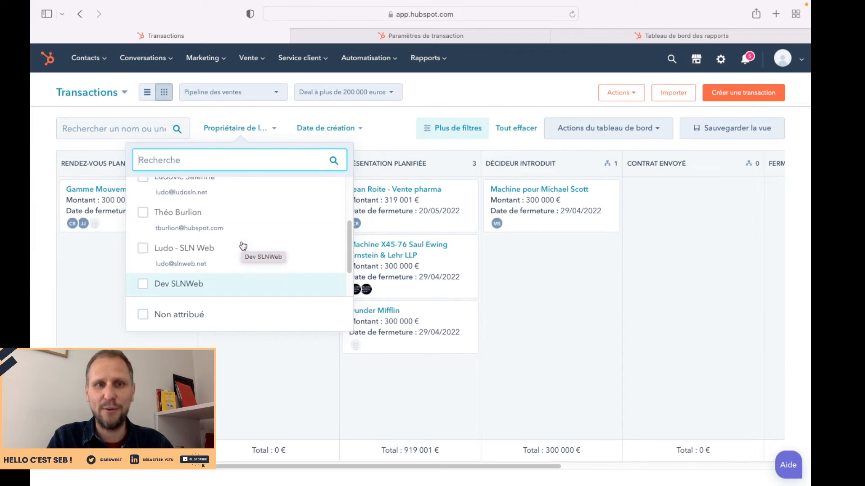
left_click(460, 91)
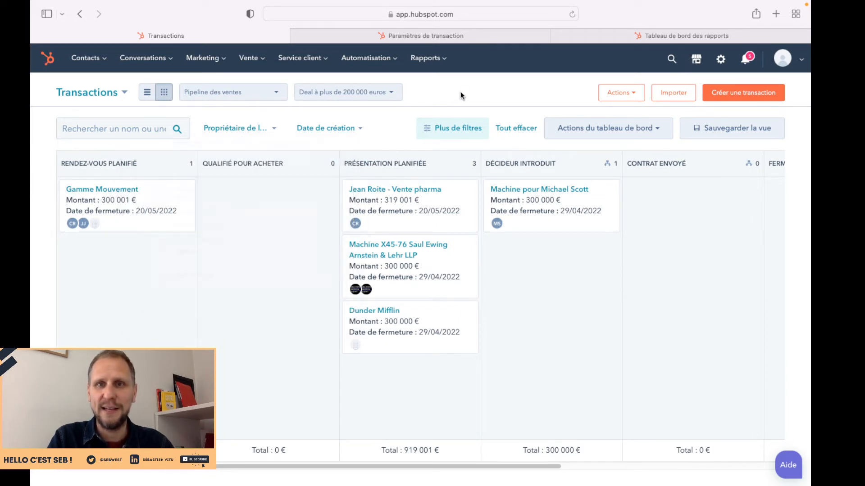
- Review the periods offered by the Date de création filter, from Aujourd'hui to the quarter options, without applying one
left_click(360, 131)
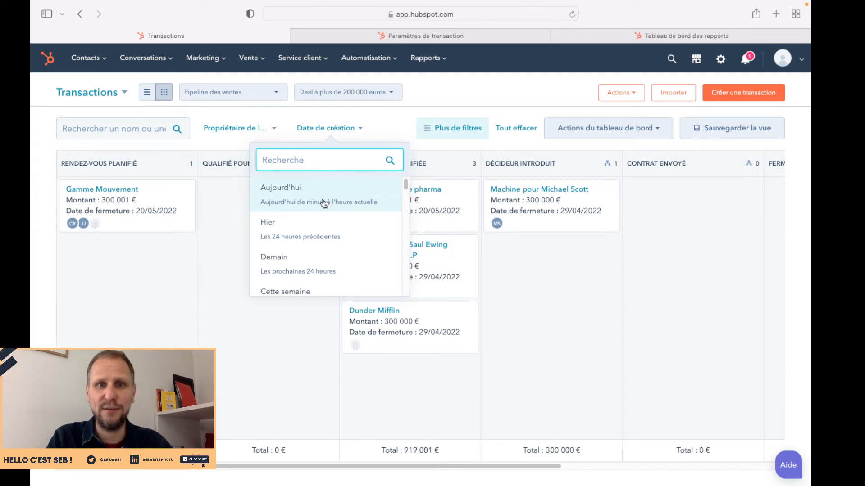
scroll(315, 231, "down", 2)
scroll(317, 231, "down", 5)
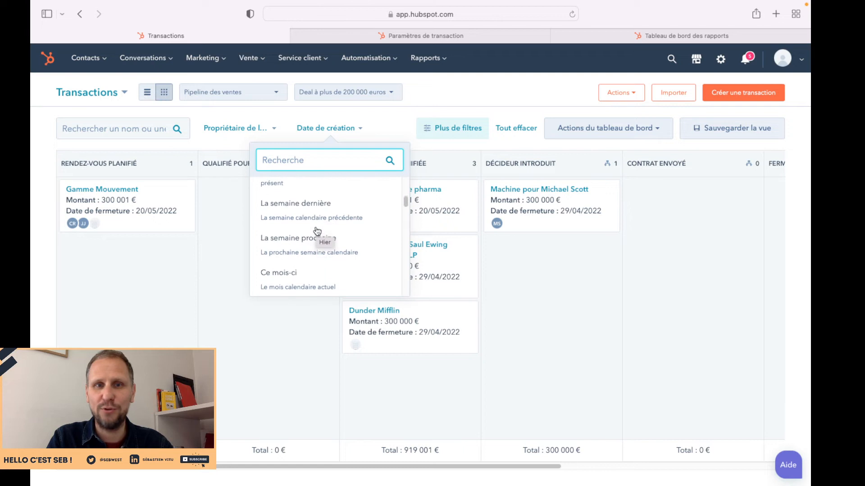
scroll(316, 230, "down", 3)
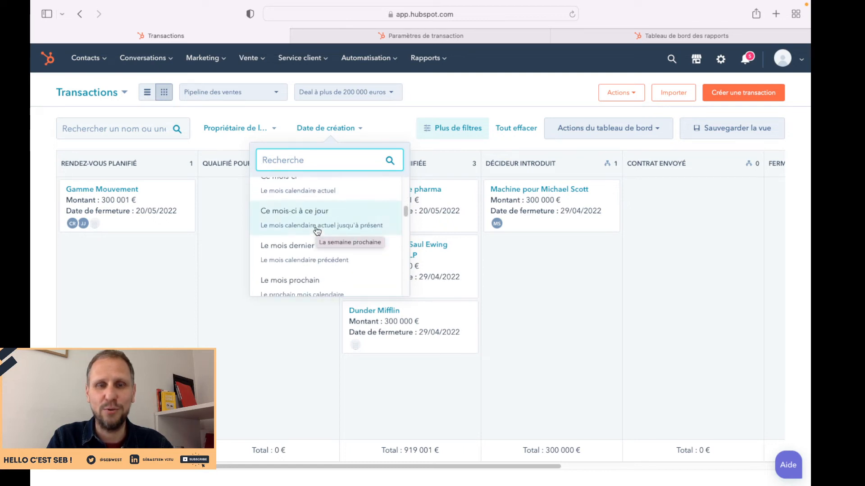
scroll(316, 230, "down", 3)
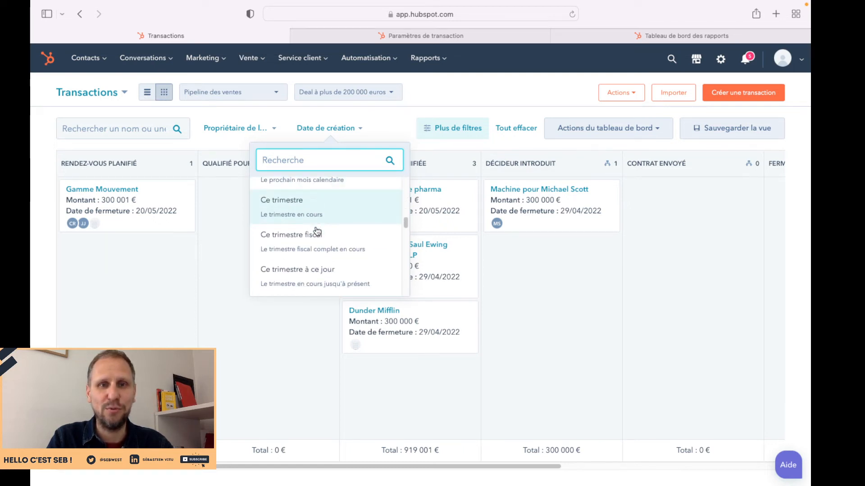
left_click(479, 88)
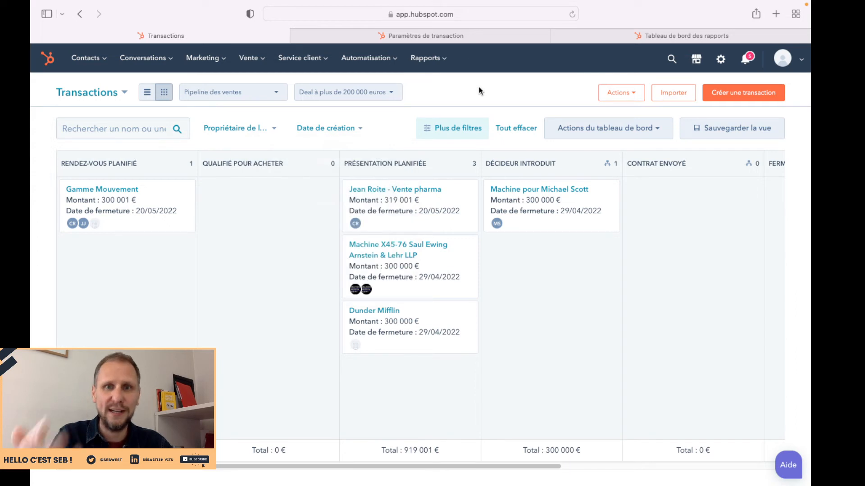
- Inspect the Montant filter behind the current view and the transaction properties available for an additional ET condition, and close the filters
left_click(456, 130)
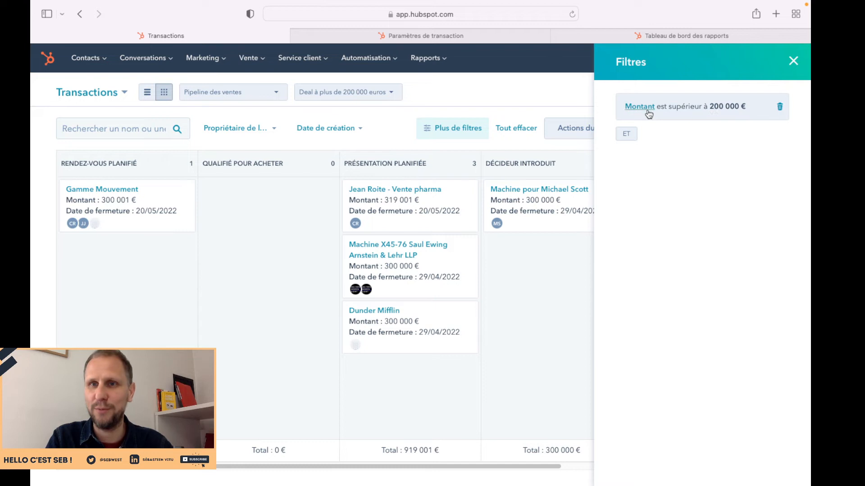
left_click(629, 137)
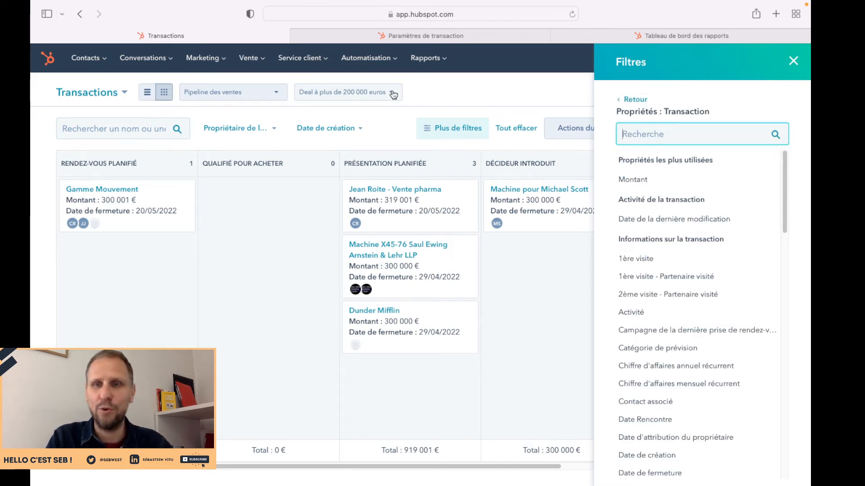
scroll(650, 207, "down", 5)
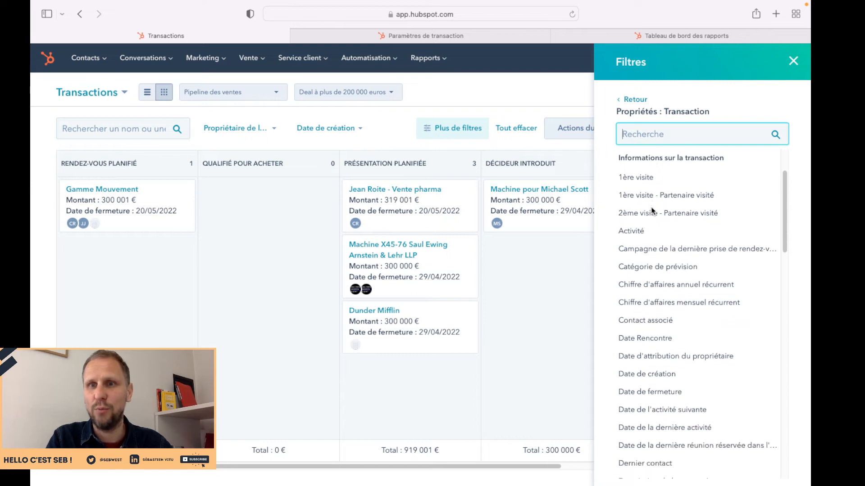
scroll(651, 211, "down", 6)
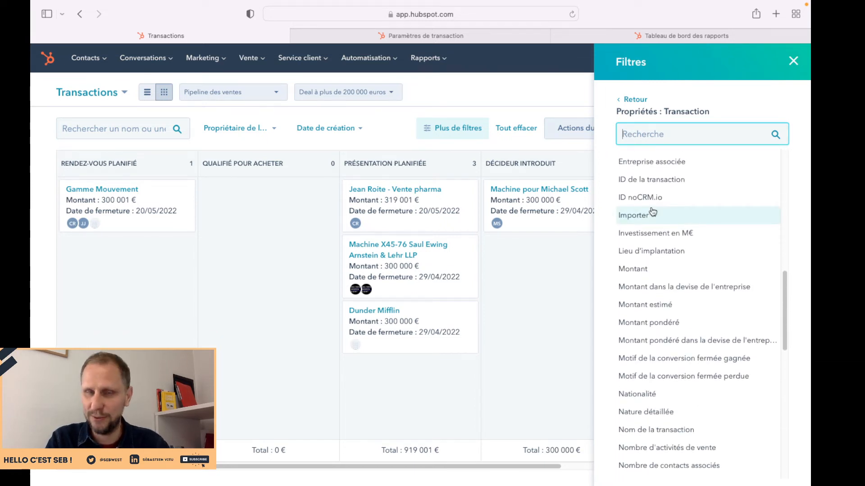
scroll(652, 212, "down", 4)
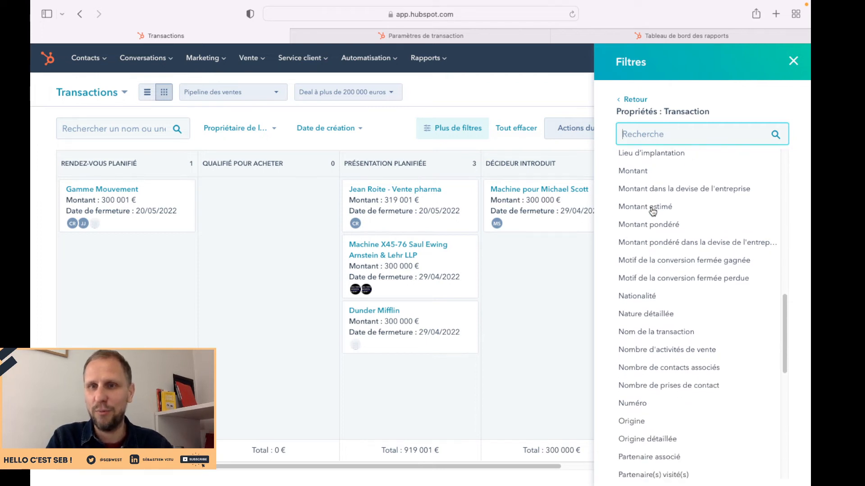
scroll(652, 211, "down", 7)
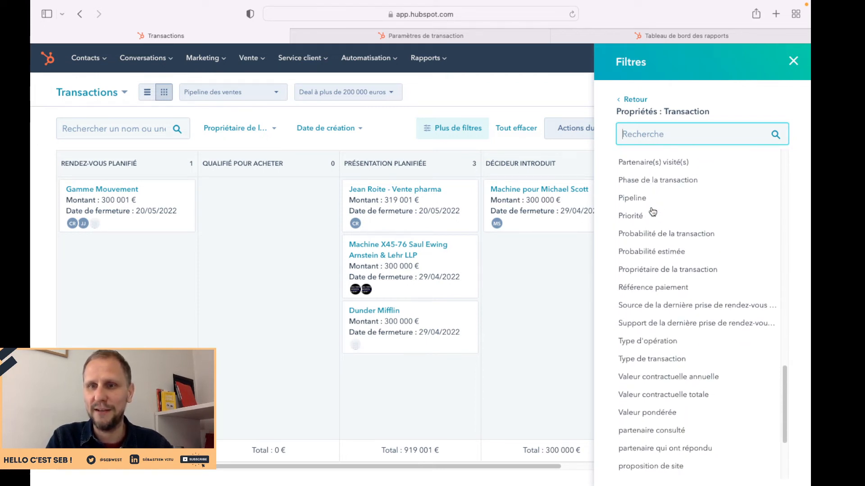
scroll(653, 211, "down", 1)
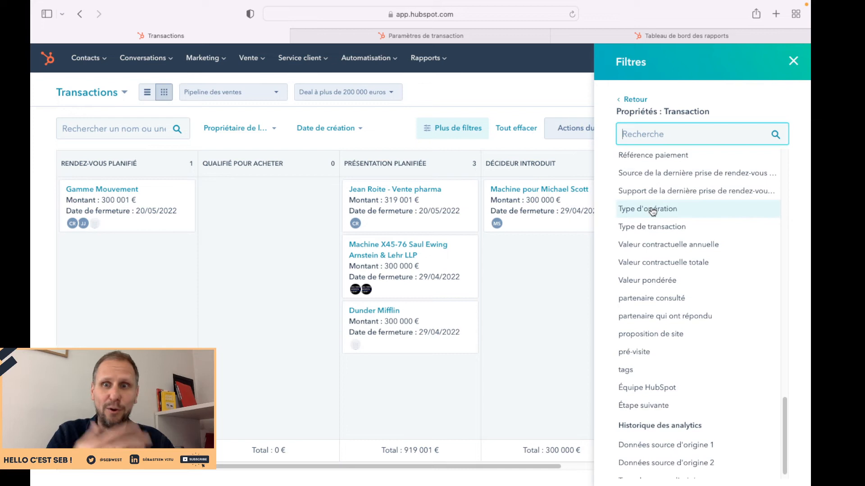
scroll(652, 211, "down", 1)
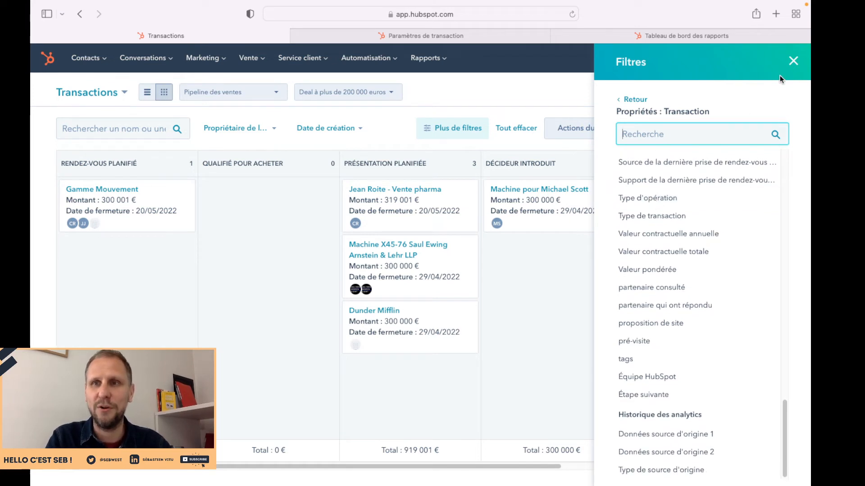
left_click(793, 61)
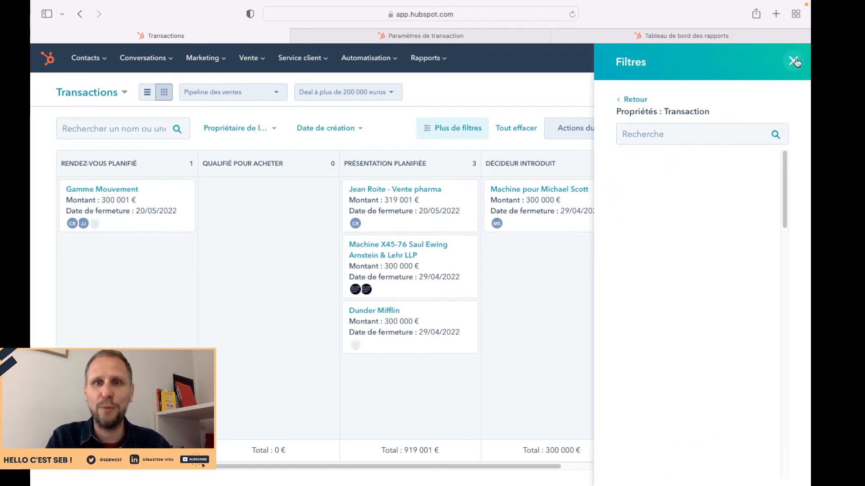
- Switch the transactions board back to the Toutes les transactions view
left_click(387, 95)
scroll(354, 142, "down", 1)
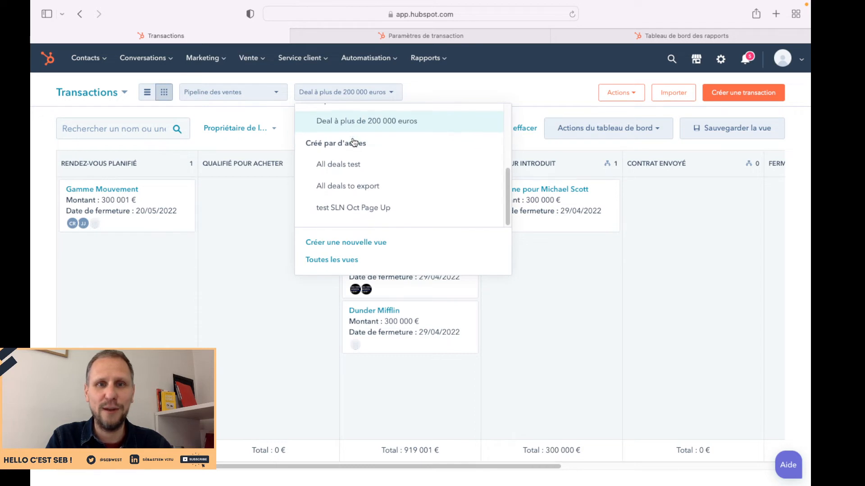
scroll(354, 143, "up", 3)
scroll(354, 142, "up", 3)
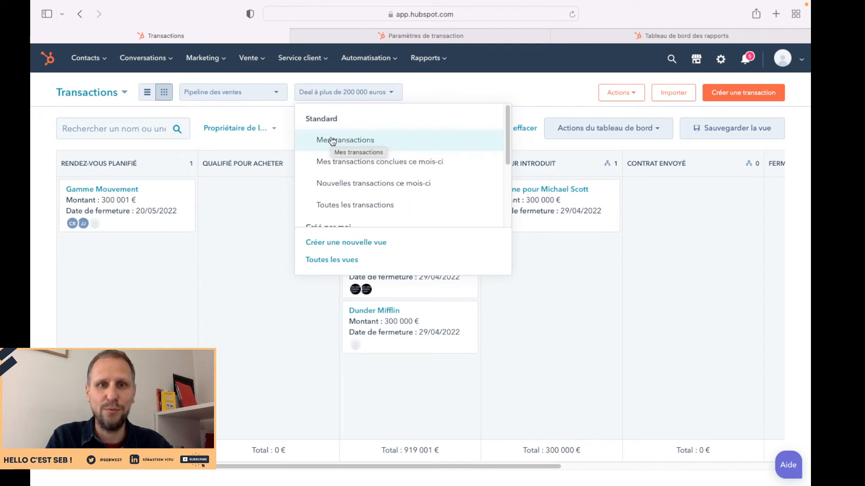
left_click(345, 205)
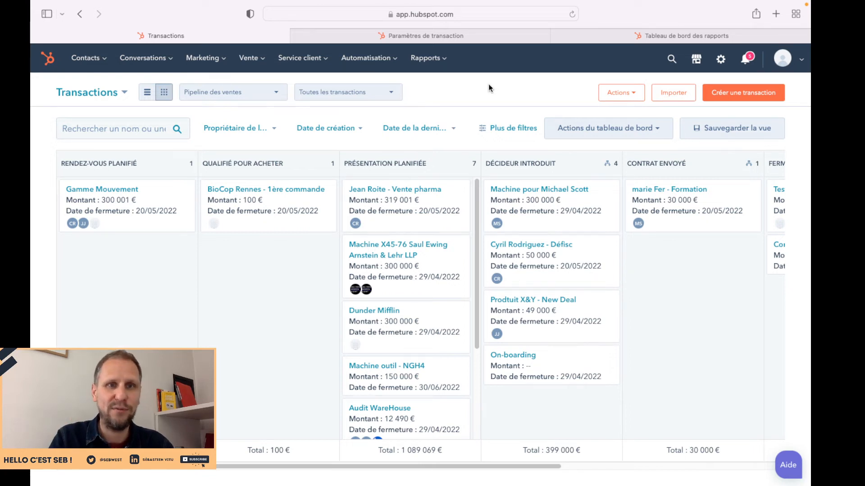
- Search the transactions board for "gamm" and clear the search
left_click(144, 134)
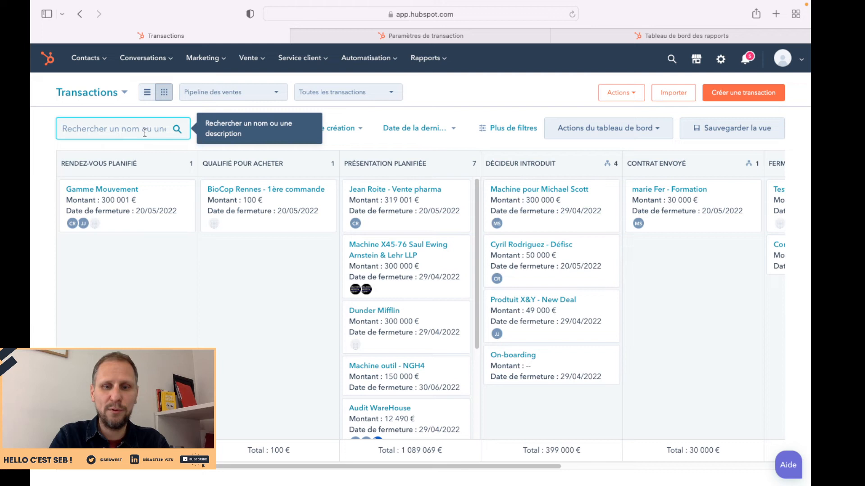
type("gamm")
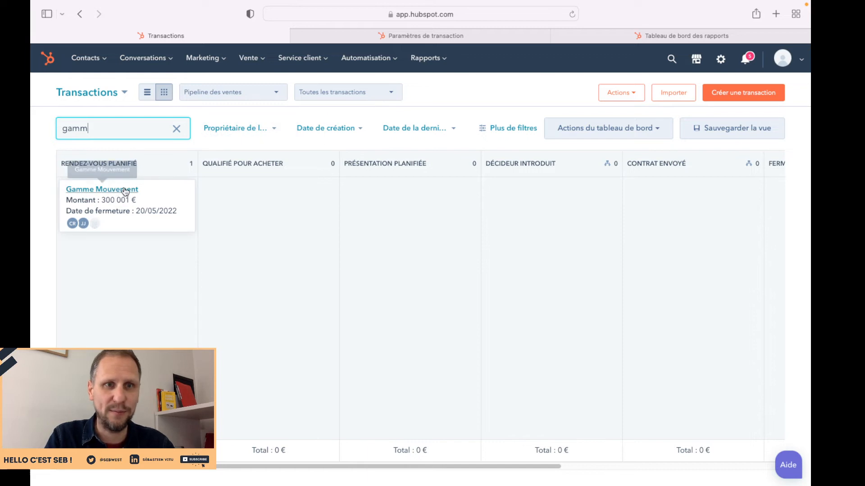
double_click(105, 130)
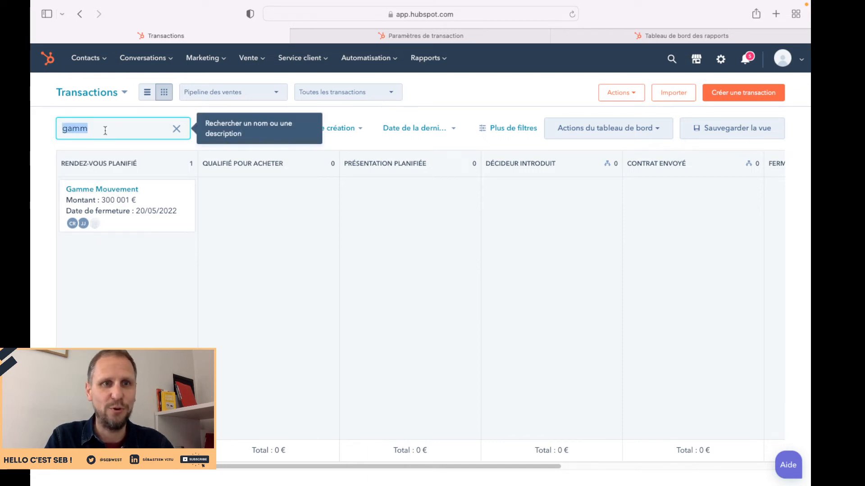
key("BackSpace")
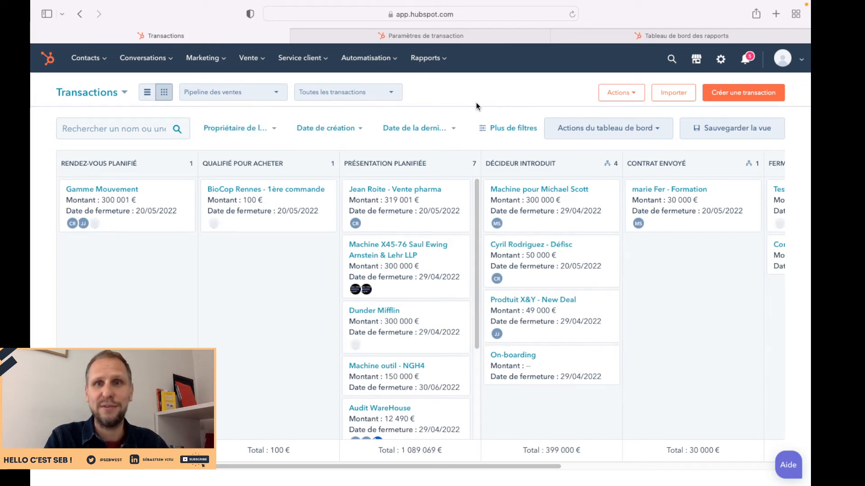
- Open the card settings of the transactions board and review the style, activity and inactive card options
left_click(624, 131)
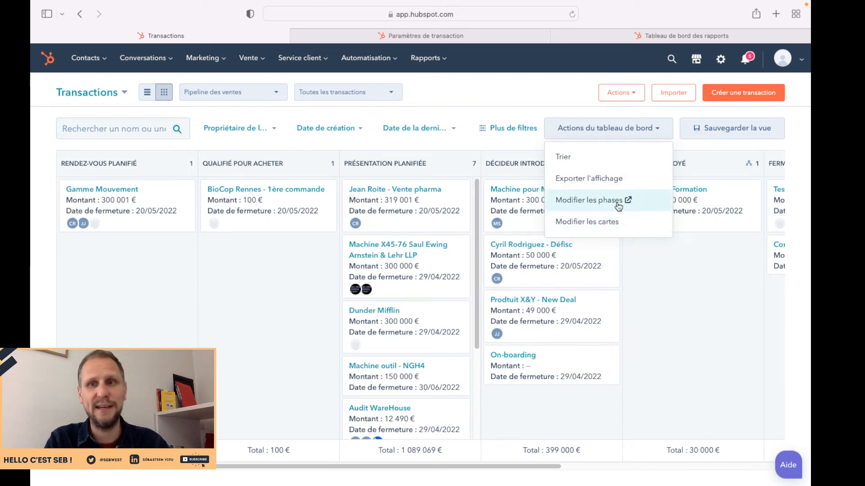
left_click(589, 222)
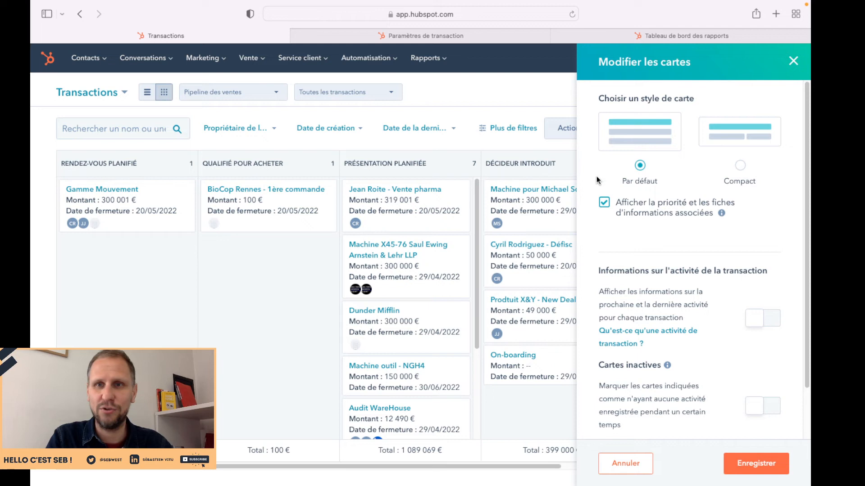
scroll(675, 225, "down", 2)
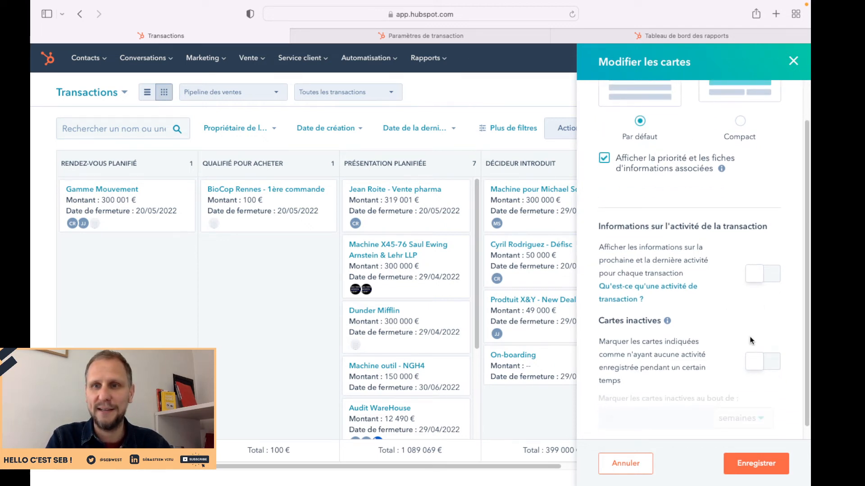
scroll(722, 267, "up", 2)
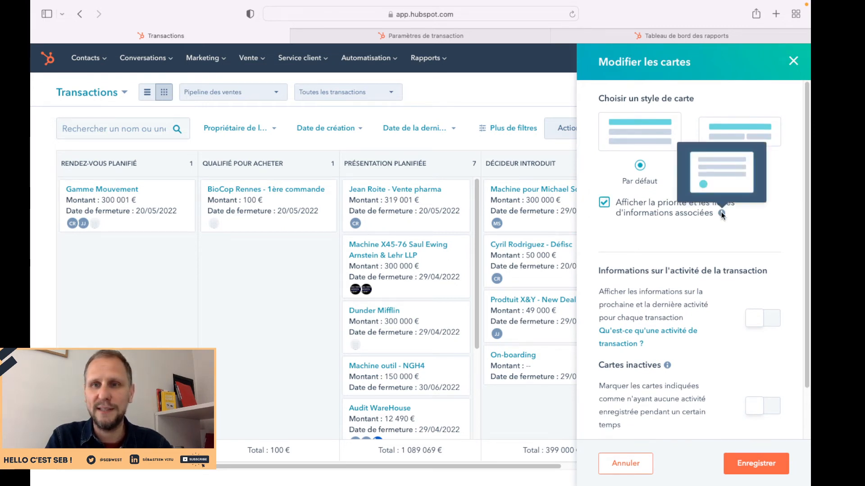
- Try hiding the priority and associated records on the transaction cards, and display them again
left_click(604, 203)
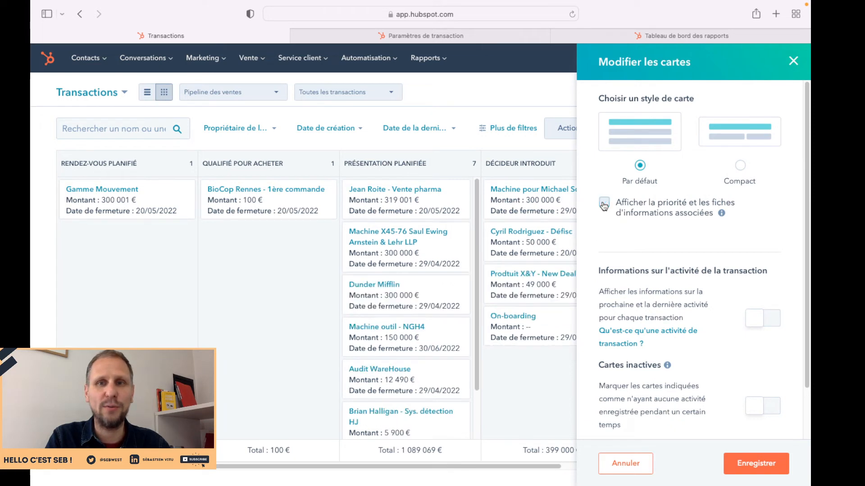
left_click(604, 203)
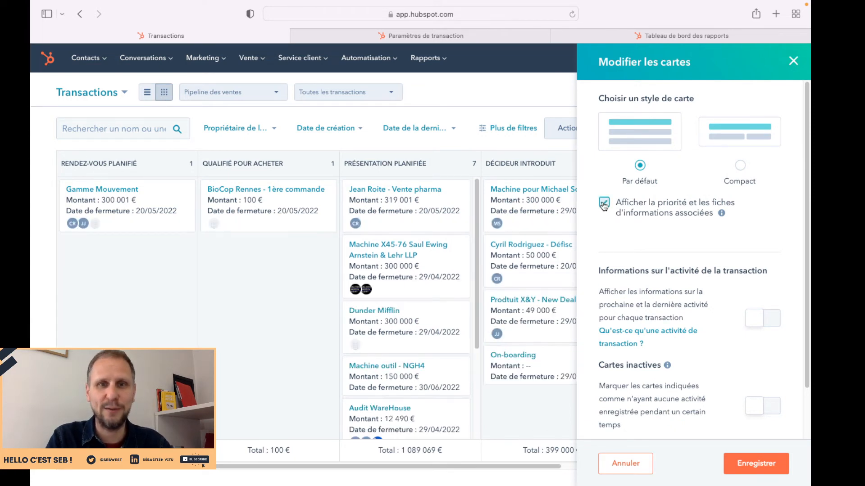
left_click(604, 203)
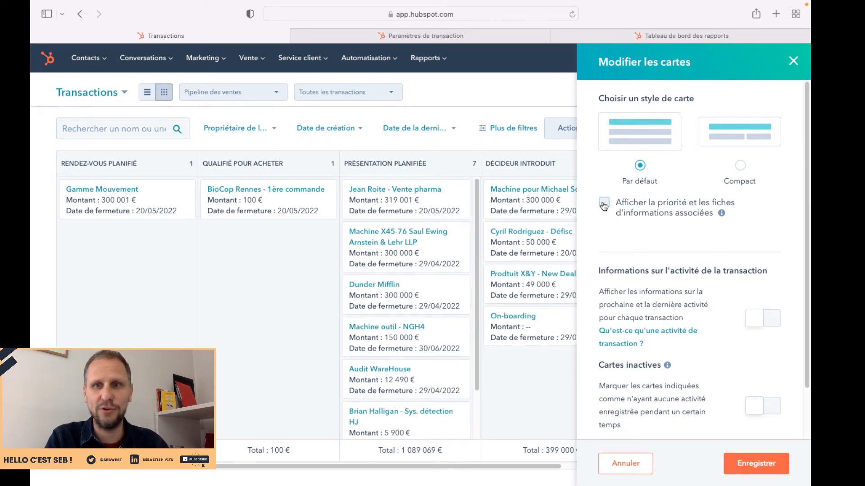
left_click(604, 204)
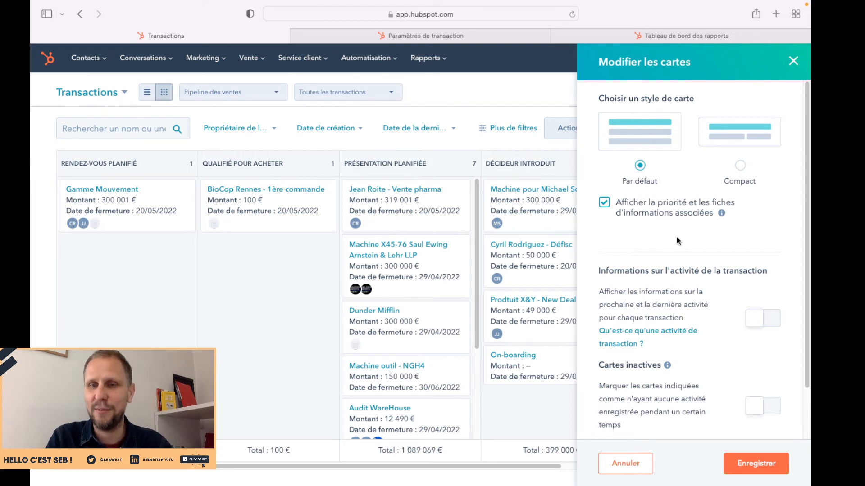
- Enable the next and last activity information on the transaction cards and check which activities count as transaction activities
scroll(677, 236, "down", 3)
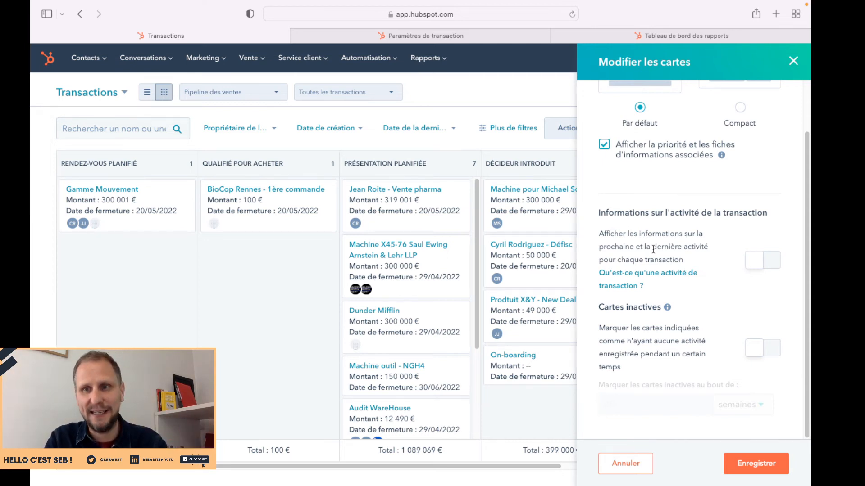
left_click(756, 262)
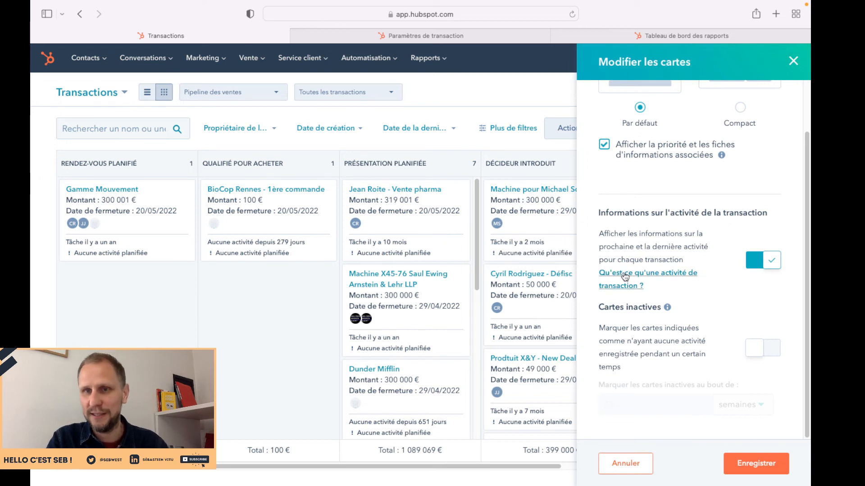
left_click(625, 277)
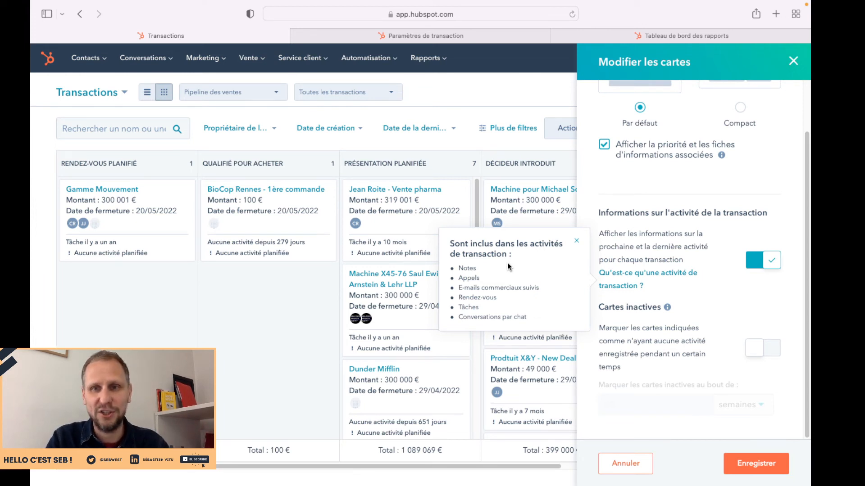
left_click(578, 243)
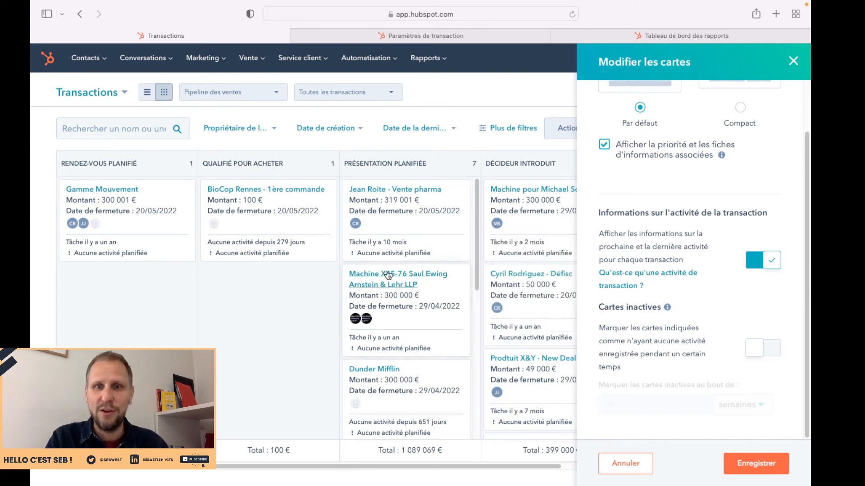
- Switch the board to the Deal à plus de 200 000 euros view and examine the activity information on its cards
scroll(387, 275, "right", 3)
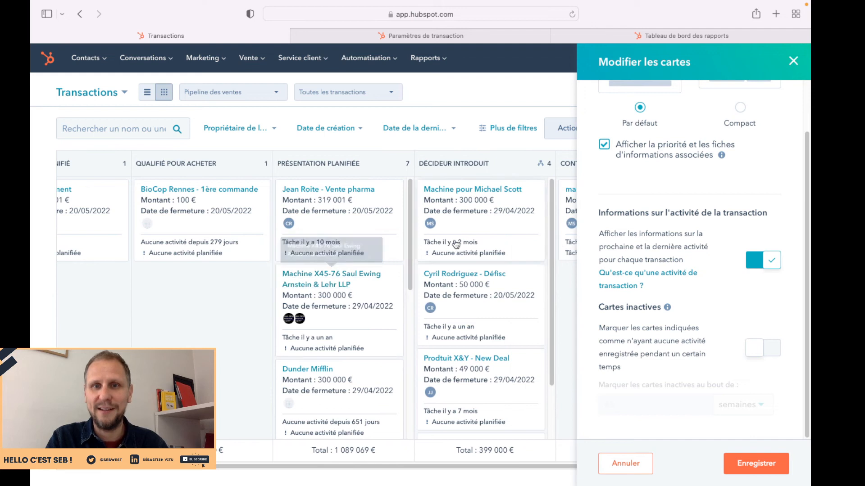
left_click(366, 95)
left_click(359, 176)
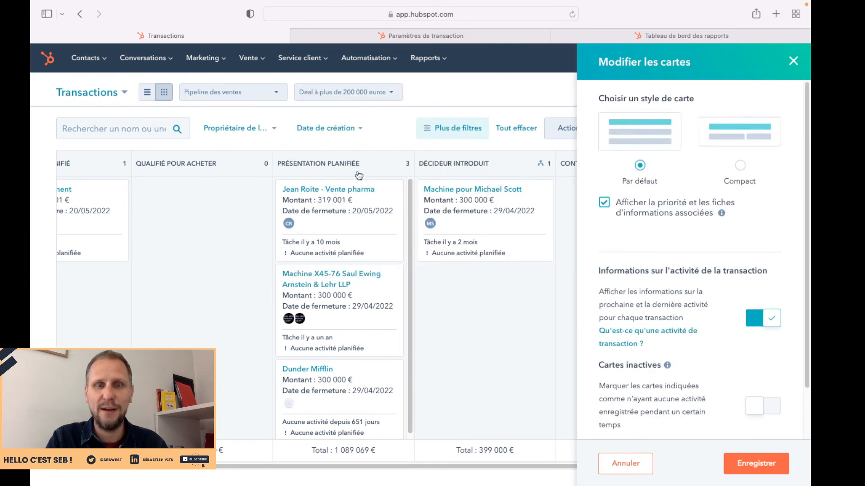
scroll(202, 215, "left", 3)
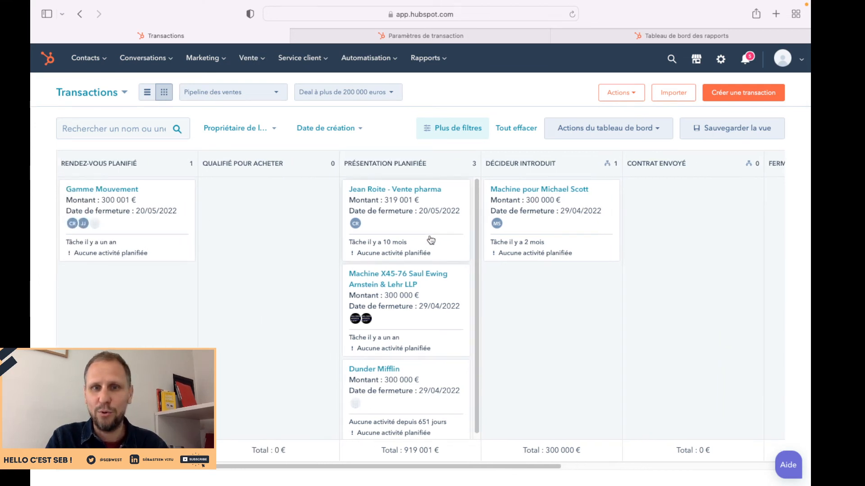
scroll(437, 351, "down", 1)
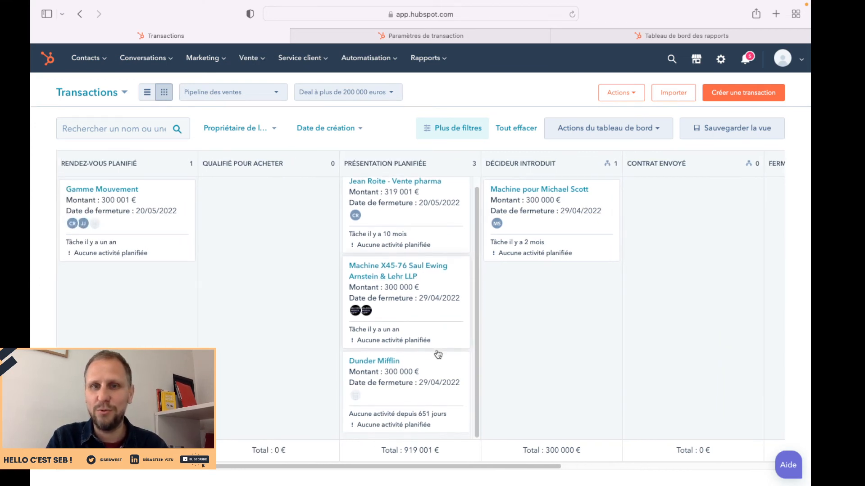
scroll(437, 350, "up", 1)
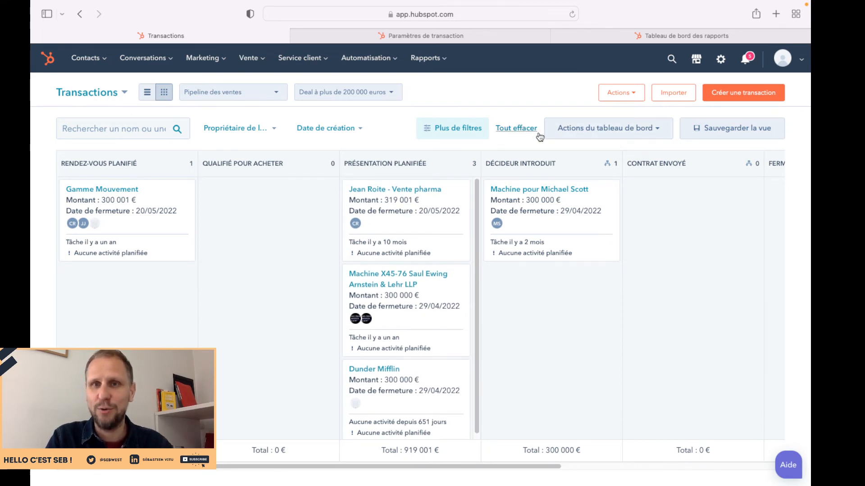
- Reopen the card settings and enable the marking of inactive cards
left_click(620, 128)
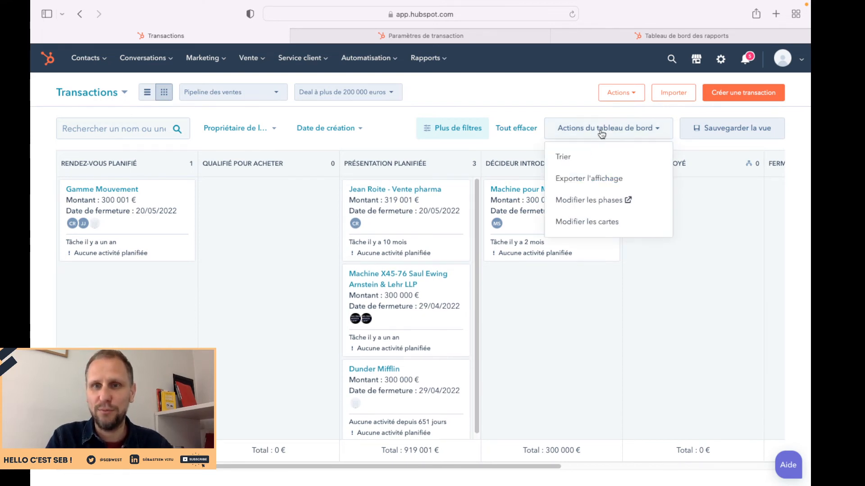
left_click(586, 222)
scroll(649, 326, "down", 2)
scroll(652, 343, "down", 1)
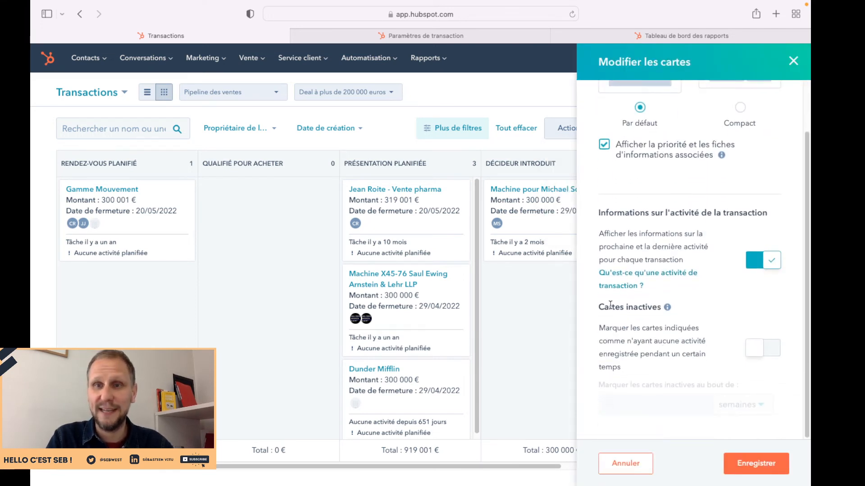
left_click(758, 353)
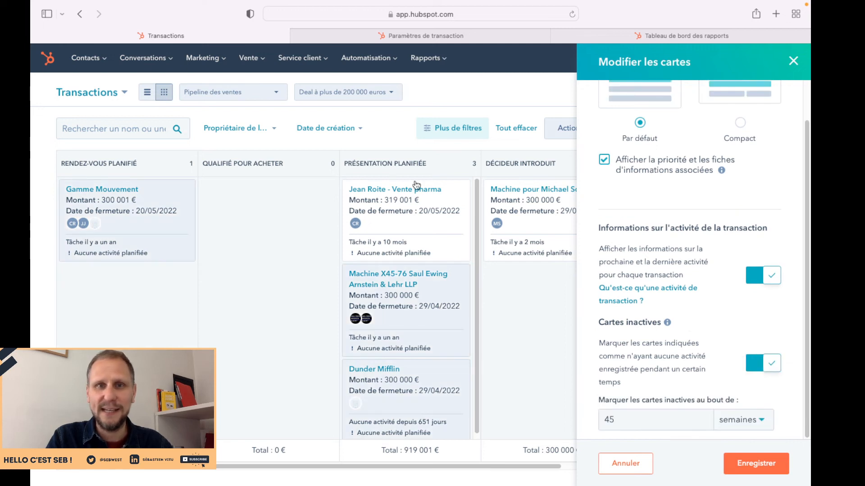
- Switch the transactions board back to the Toutes les transactions view
left_click(385, 94)
scroll(341, 148, "up", 2)
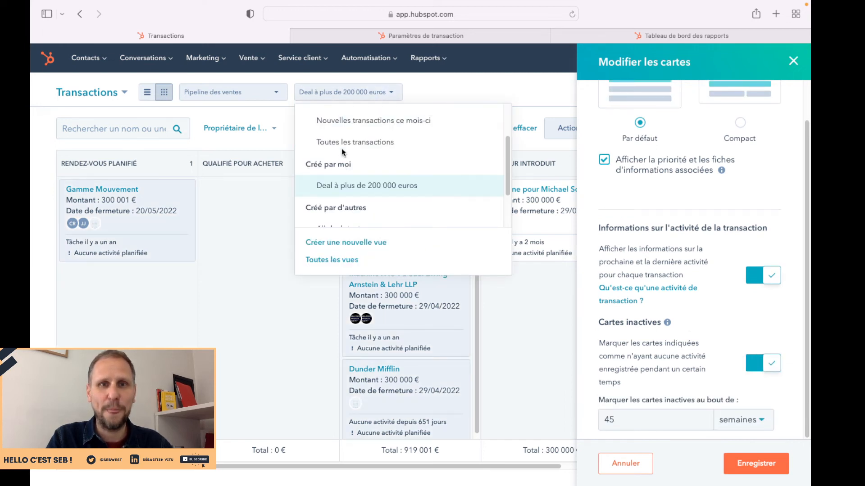
left_click(385, 143)
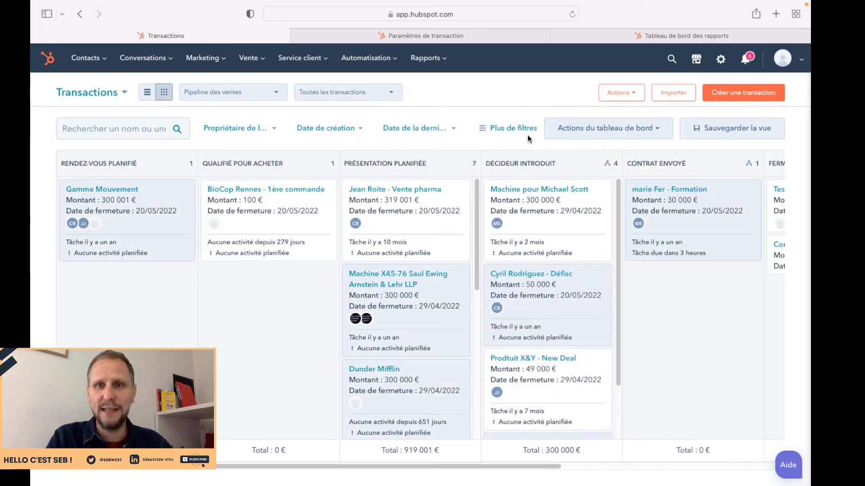
- Reopen the card settings and check the time units offered for the inactive card threshold
left_click(585, 128)
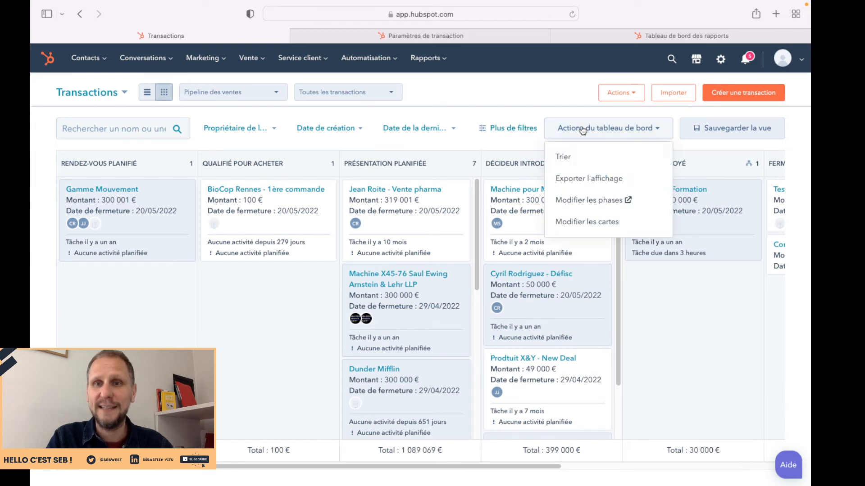
left_click(590, 223)
scroll(643, 311, "down", 2)
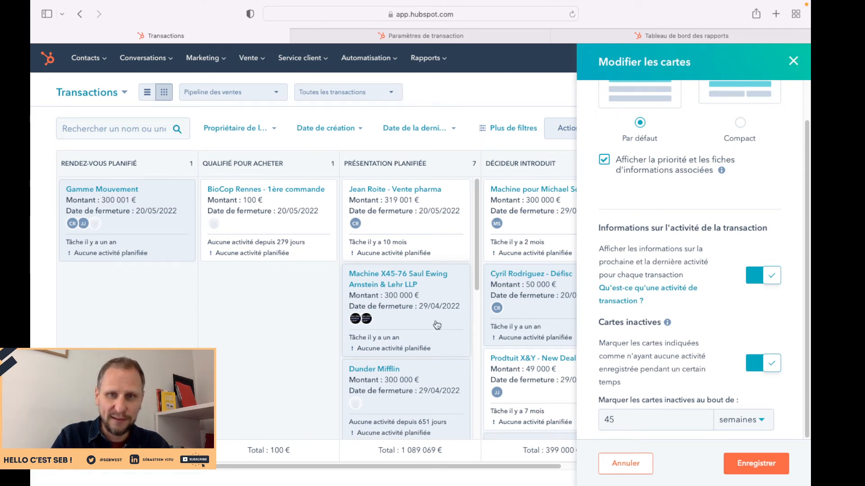
left_click(623, 422)
left_click(725, 421)
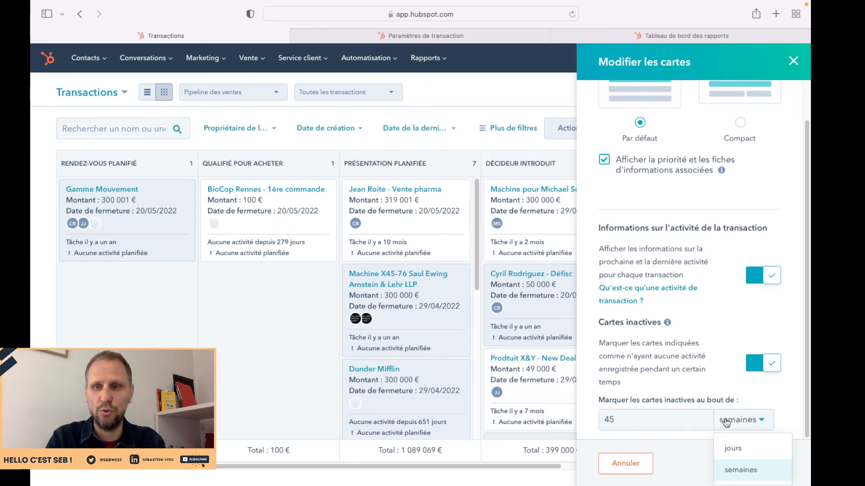
- Try an inactive card threshold of 50 semaines
left_click(646, 419)
key("BackSpace")
key("BackSpace")
type("50")
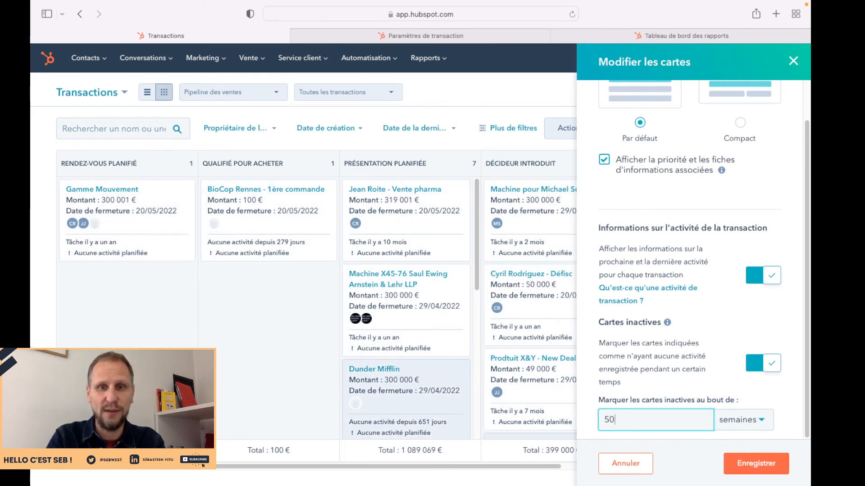
- Set the inactive card threshold to 45 semaines and save the card settings
key("BackSpace")
key("BackSpace")
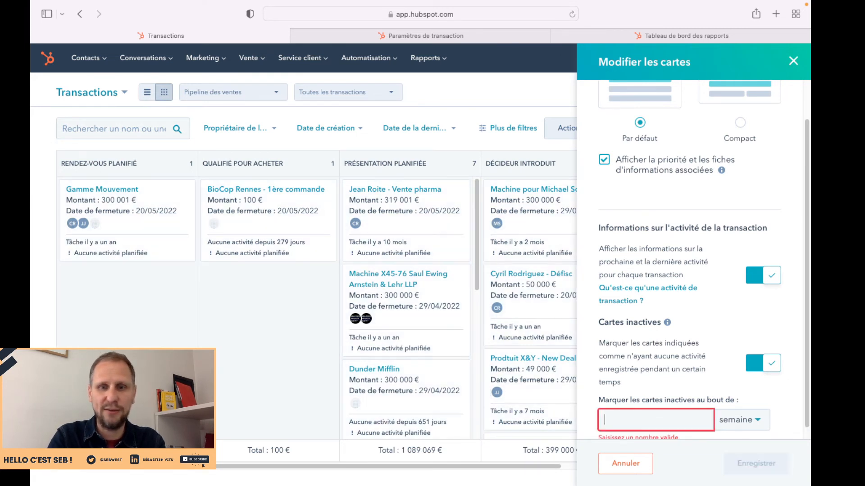
type("45")
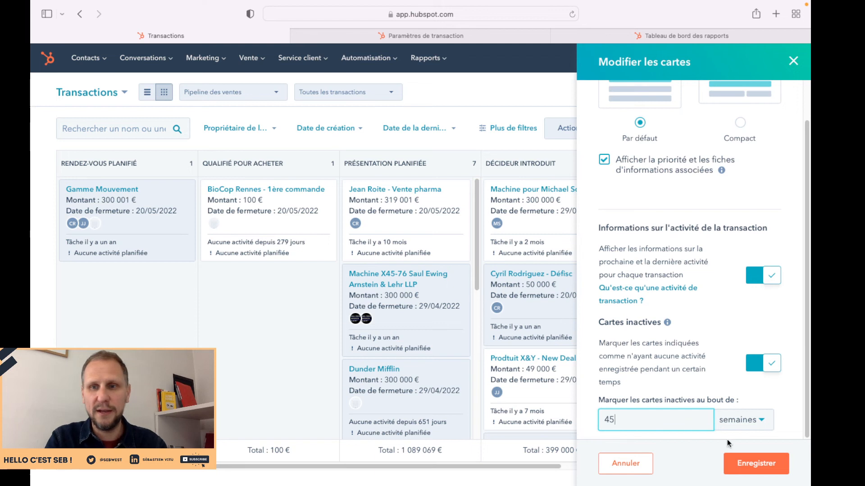
left_click(743, 463)
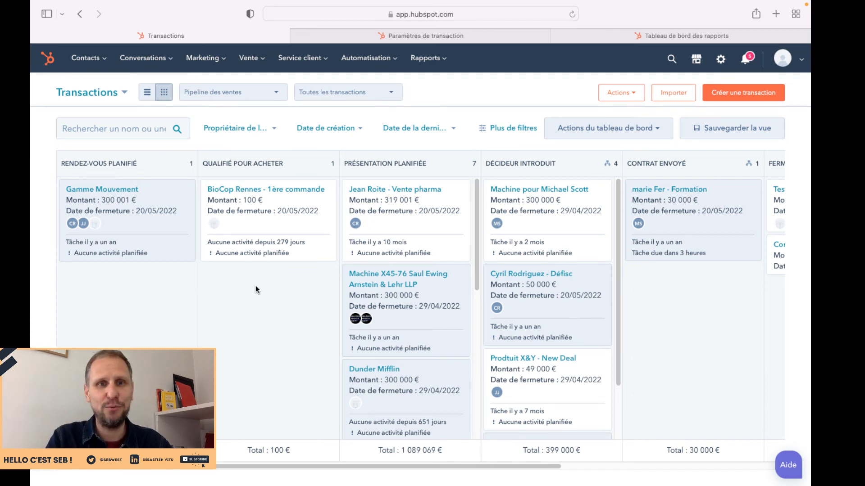
- Display the transactions as a list and select the first transaction to bring up the bulk actions
left_click(147, 93)
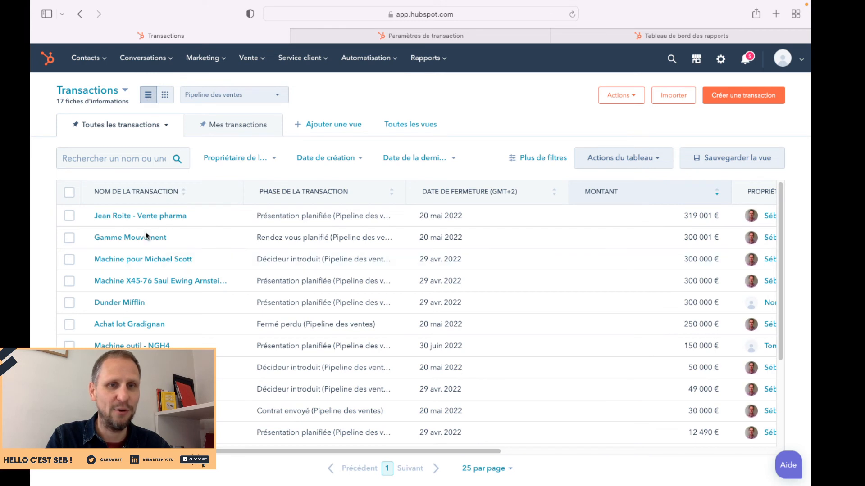
left_click(69, 217)
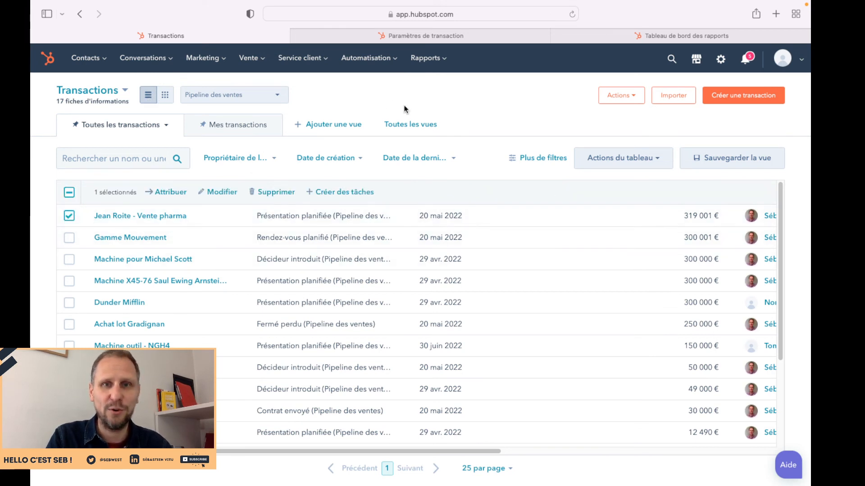
- Open the Mes transactions view and inspect the task creation form for Machine outil - NGH4, closing it without creating a task
left_click(241, 132)
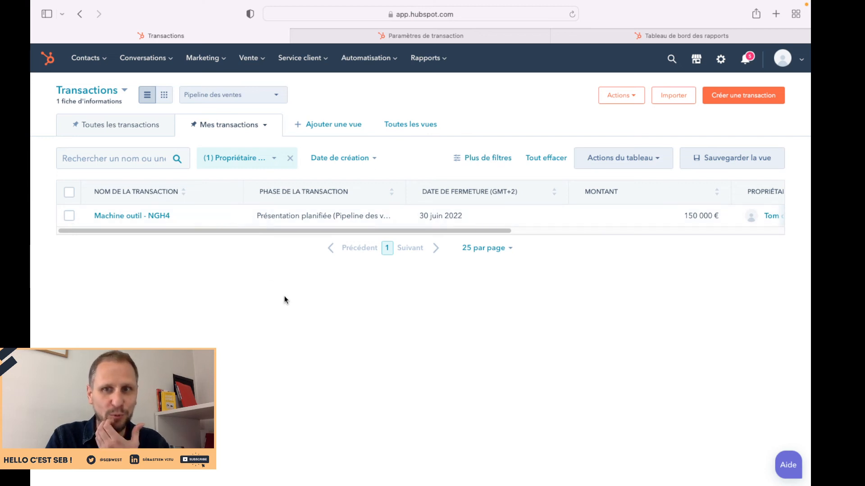
left_click(70, 217)
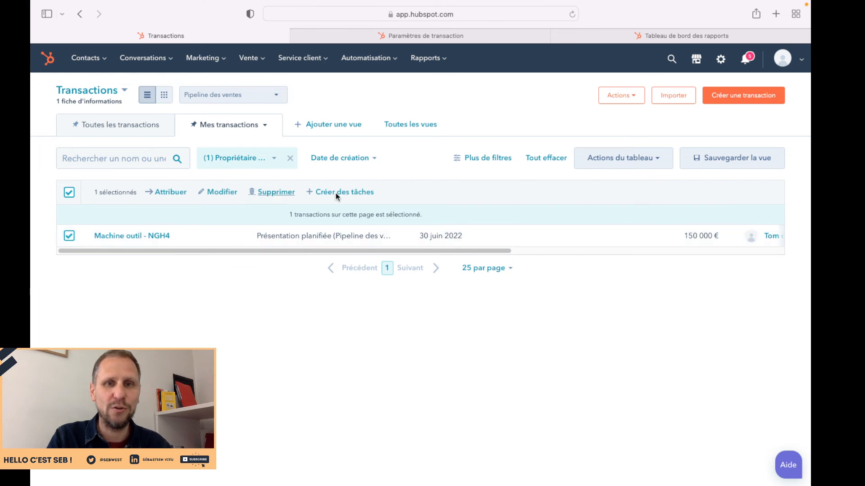
left_click(347, 193)
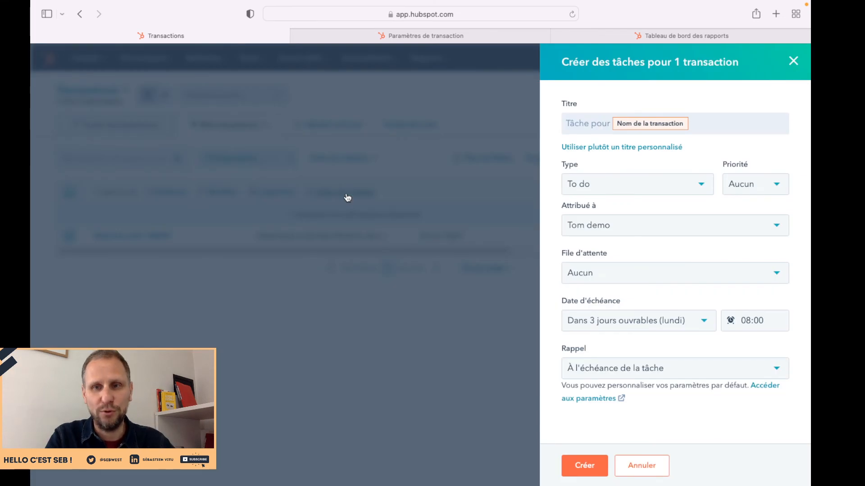
left_click(793, 61)
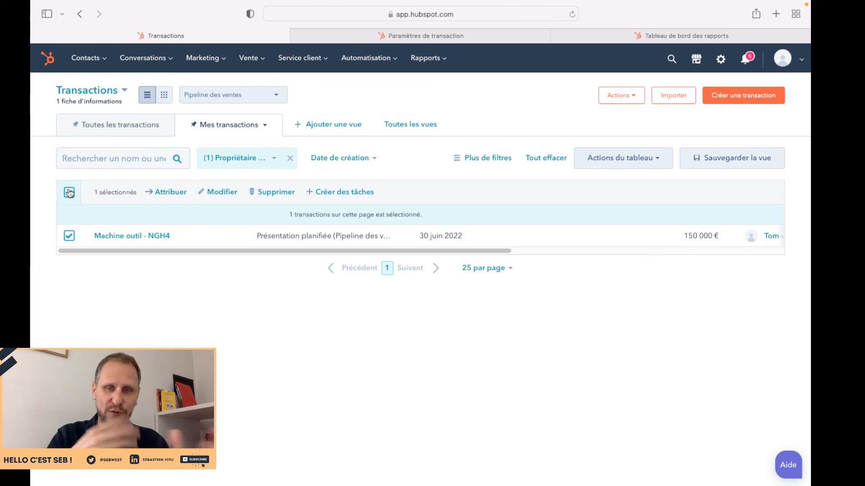
- Show the Mes transactions view as a board and remove its owner filter
left_click(164, 95)
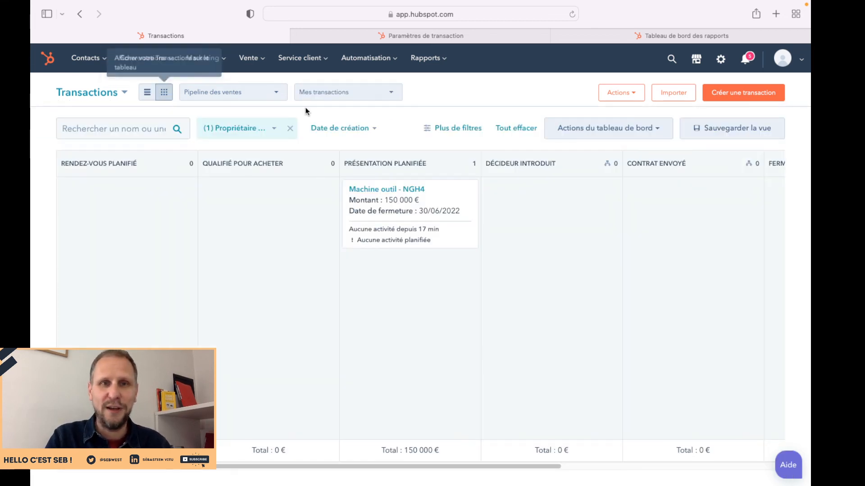
left_click(290, 129)
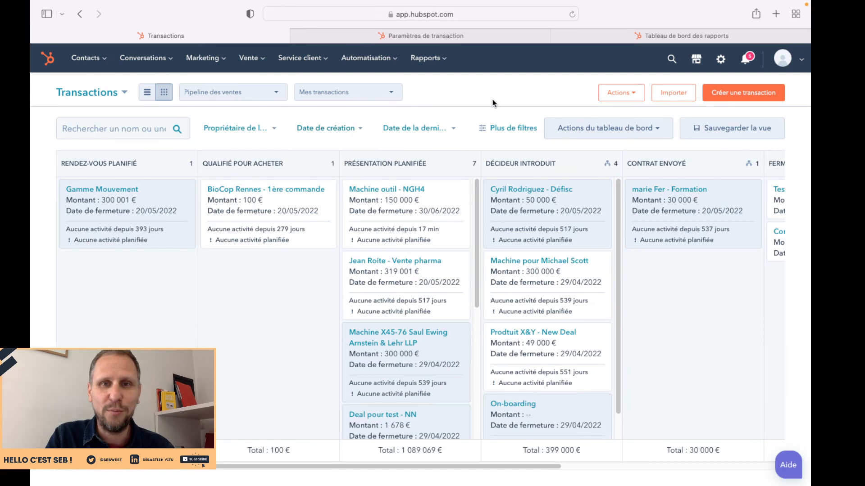
- Open the phase settings of Pipeline des ventes and review the phases, probabilities and properties required at each phase
left_click(602, 130)
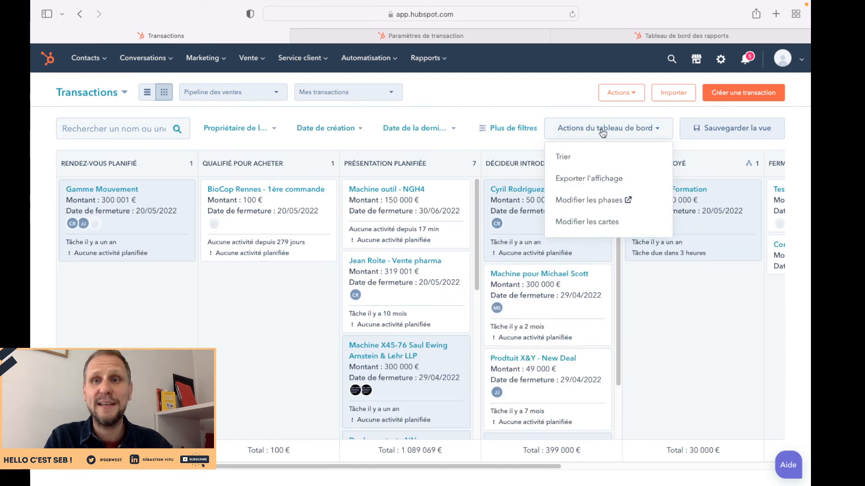
left_click(568, 200)
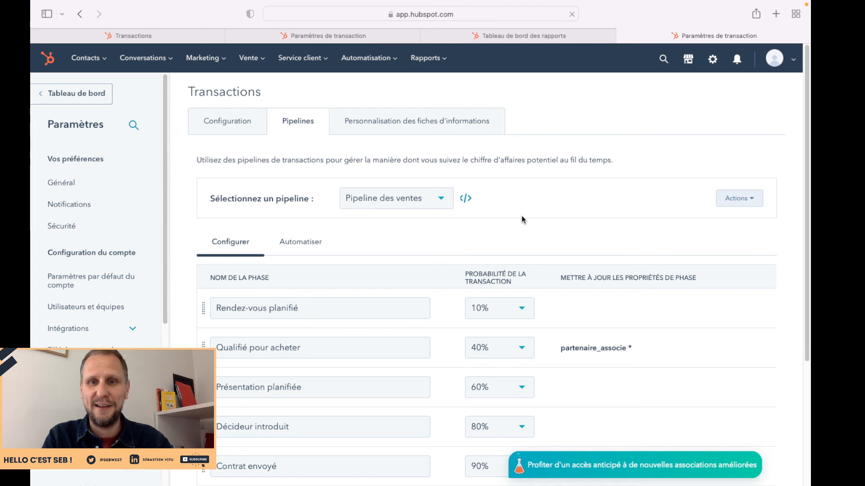
scroll(556, 227, "down", 3)
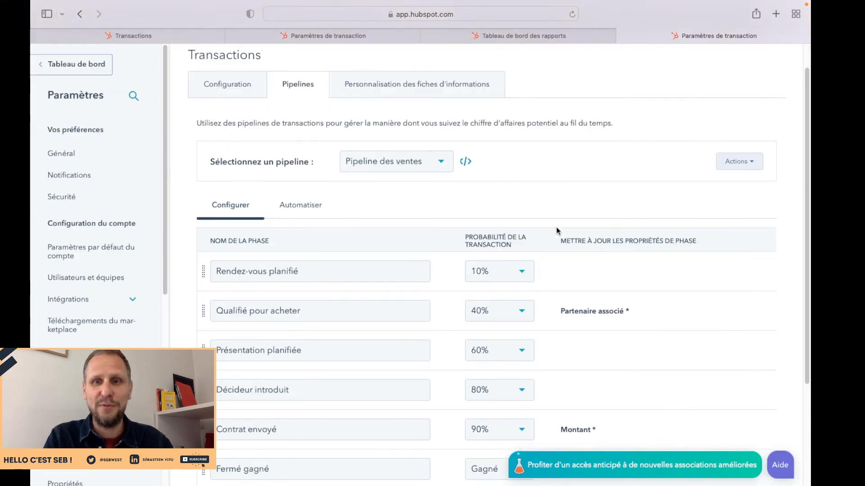
scroll(556, 231, "down", 2)
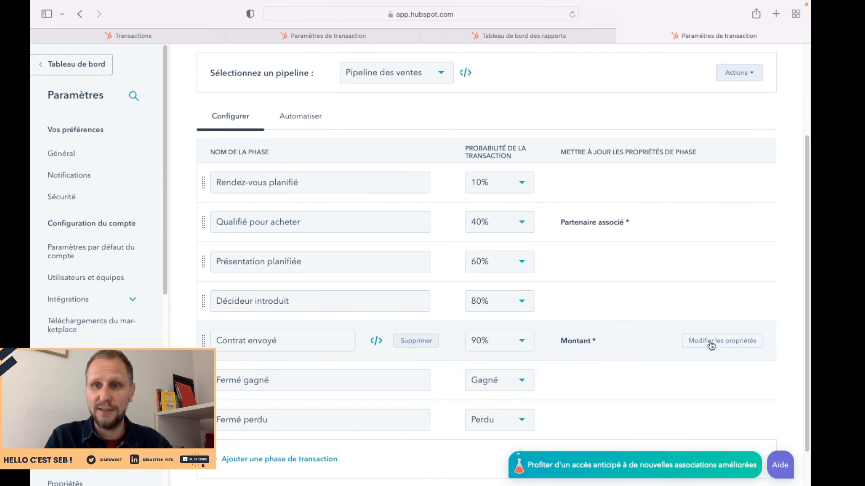
- Try adding Date de fermeture as a mandatory property of the Contrat envoyé phase, removing it again and cancelling the changes
left_click(710, 343)
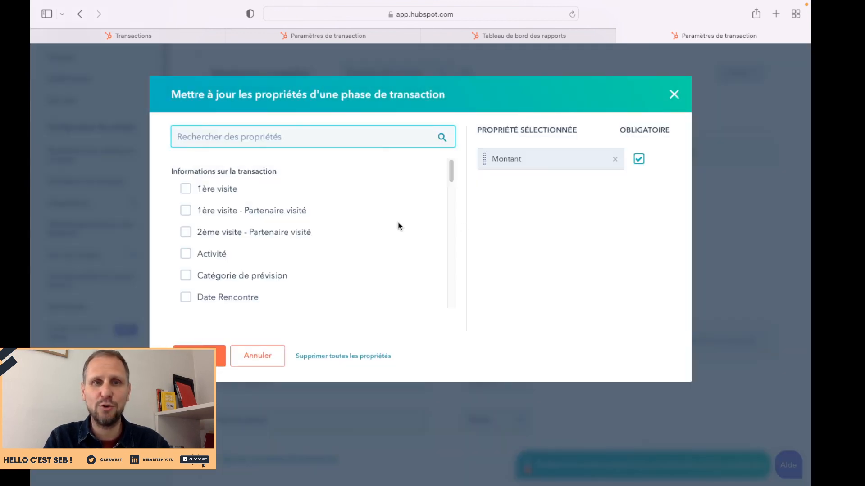
scroll(295, 188, "down", 5)
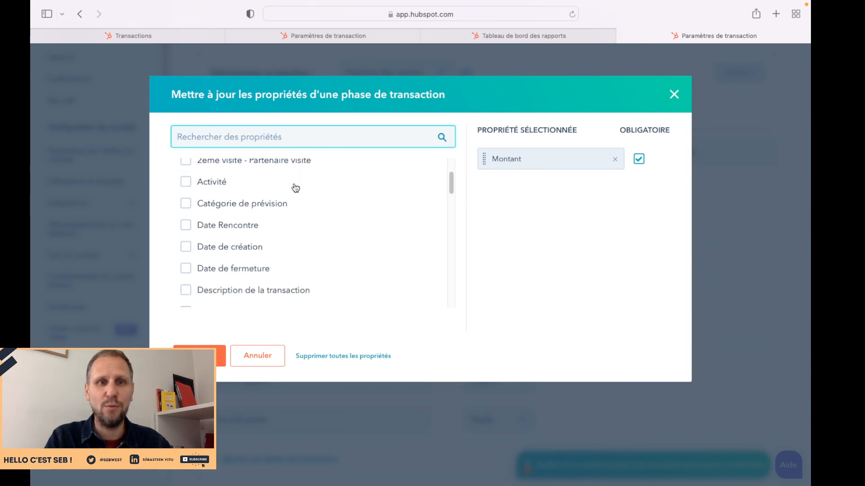
scroll(296, 188, "down", 3)
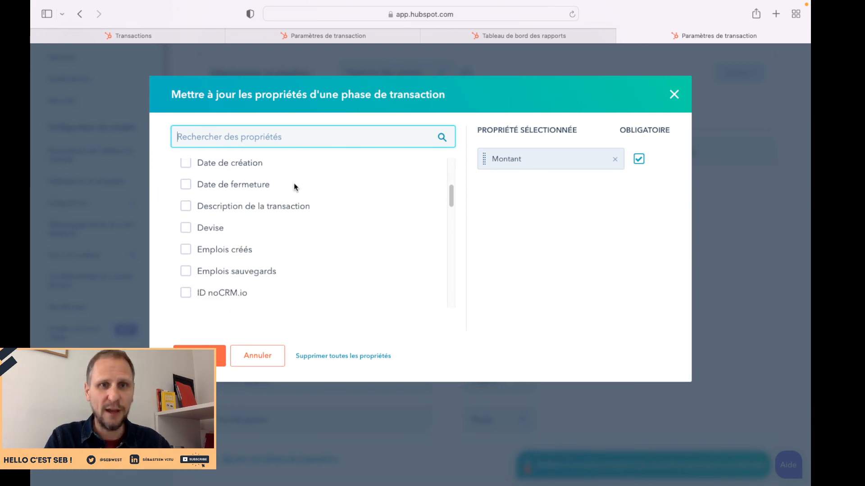
left_click(246, 182)
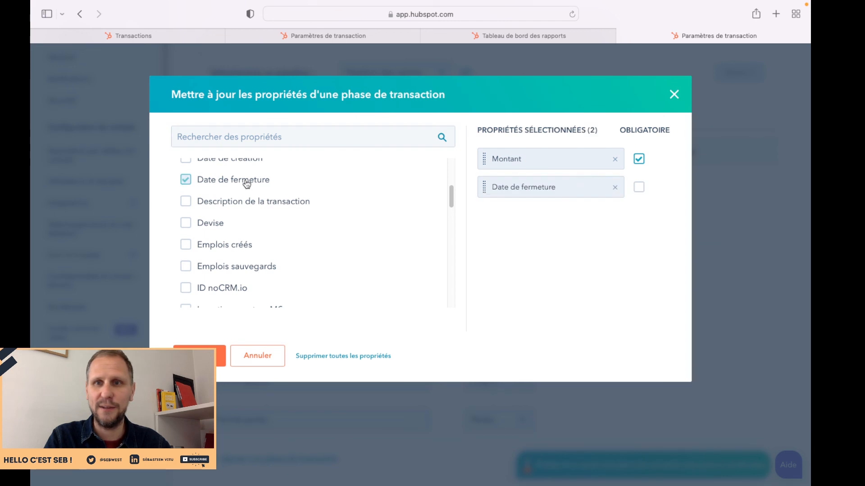
left_click(638, 188)
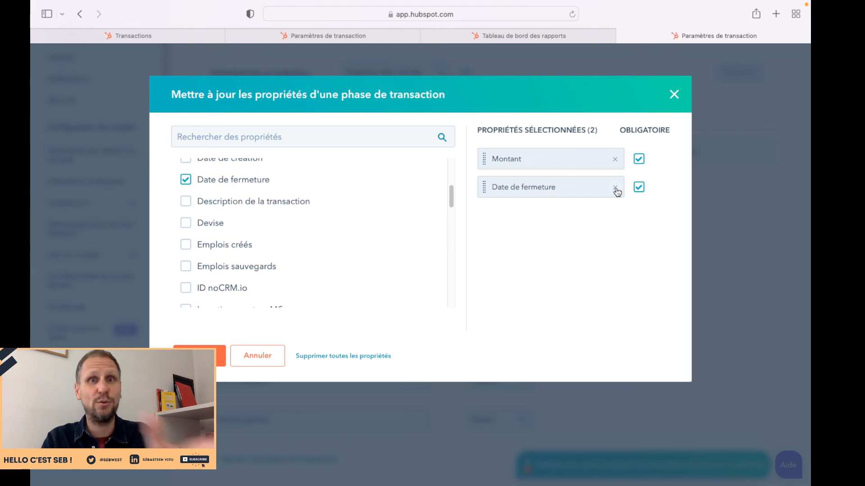
left_click(615, 188)
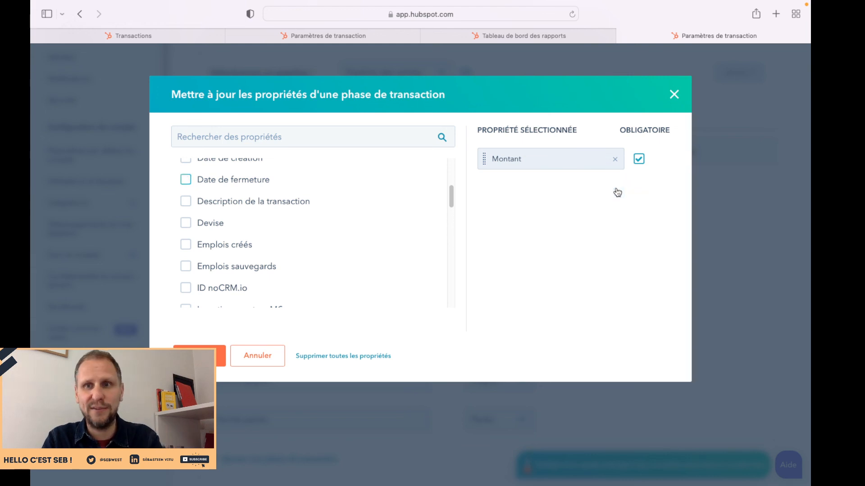
left_click(258, 361)
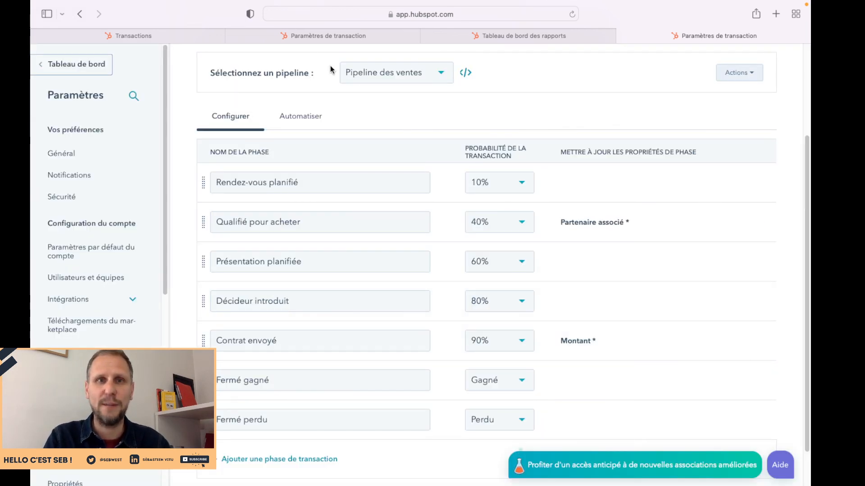
- On the transactions board, move Gamme Mouvement to Qualifié pour acheter, setting the required Partenaire associé to Partenaire 1 and saving
left_click(160, 42)
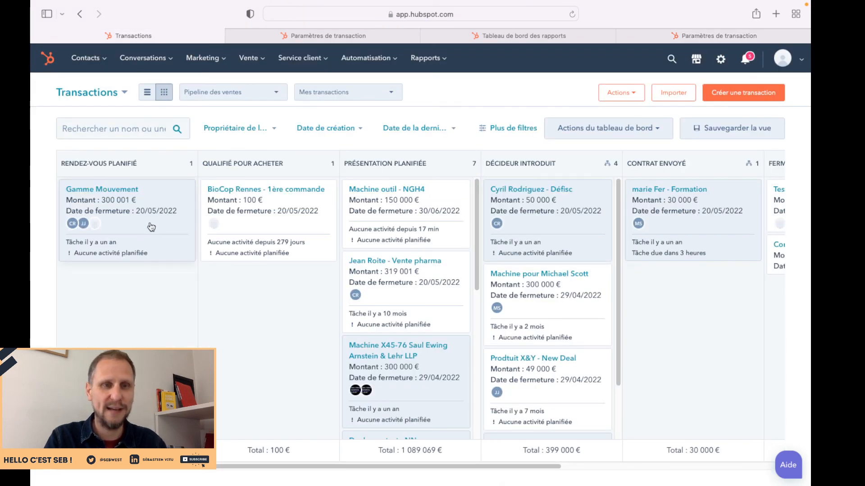
left_click_drag(144, 228, 281, 231)
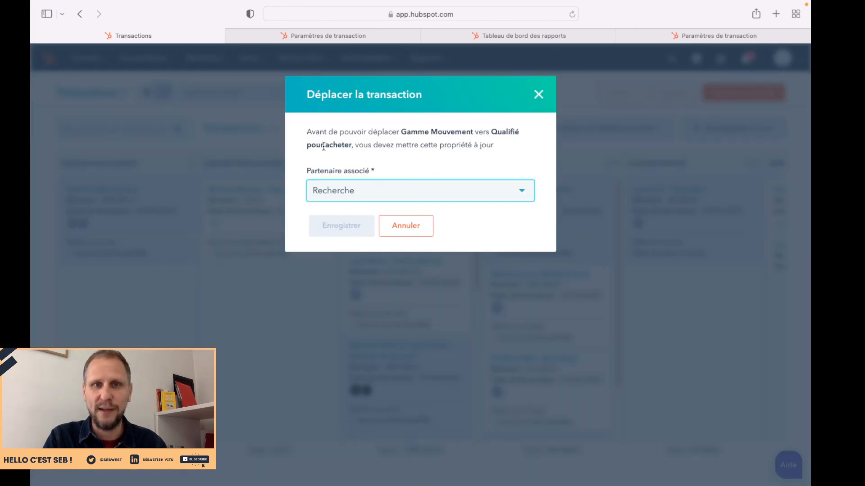
left_click(362, 191)
left_click(439, 168)
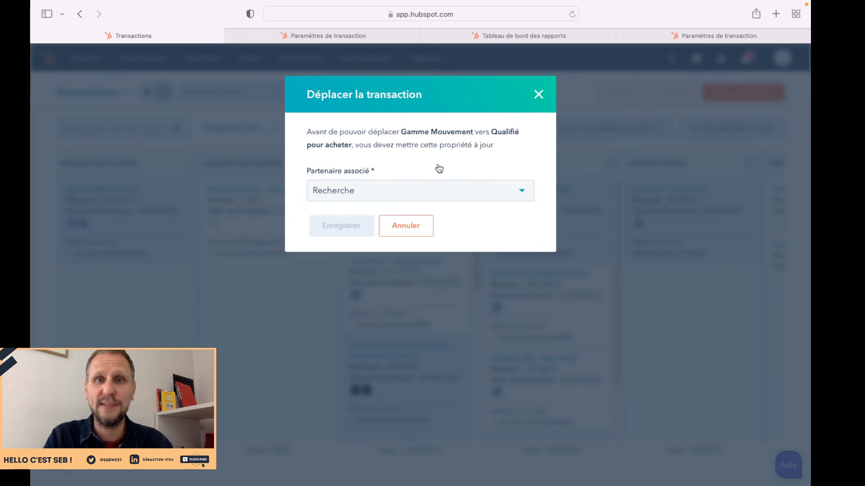
left_click(402, 196)
left_click(349, 226)
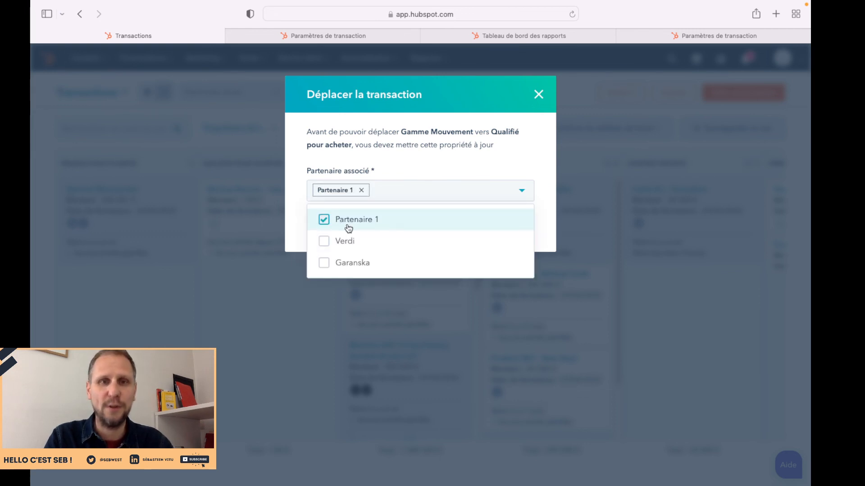
left_click(422, 186)
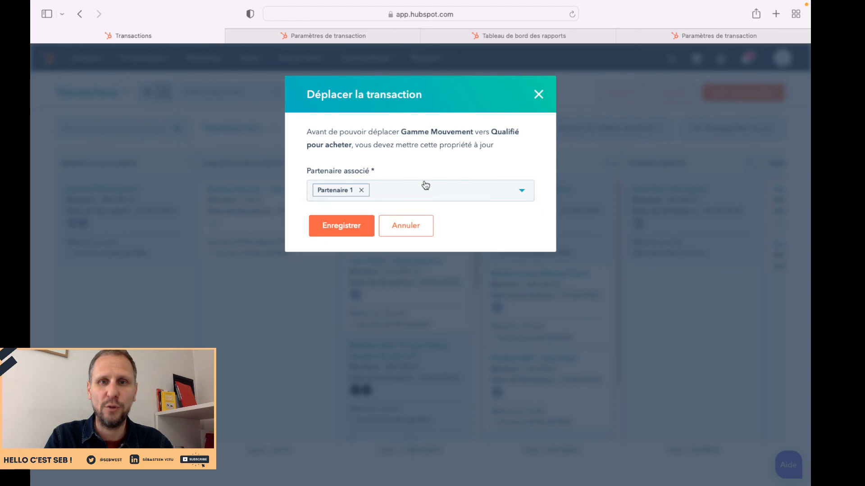
left_click(342, 228)
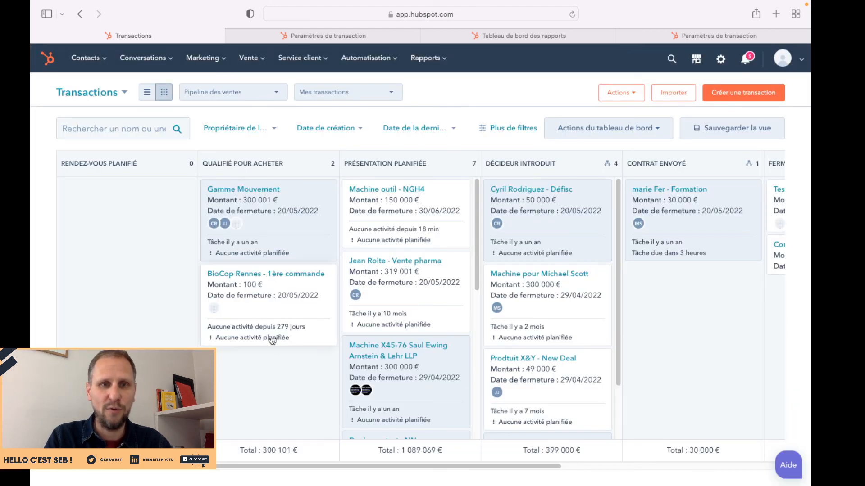